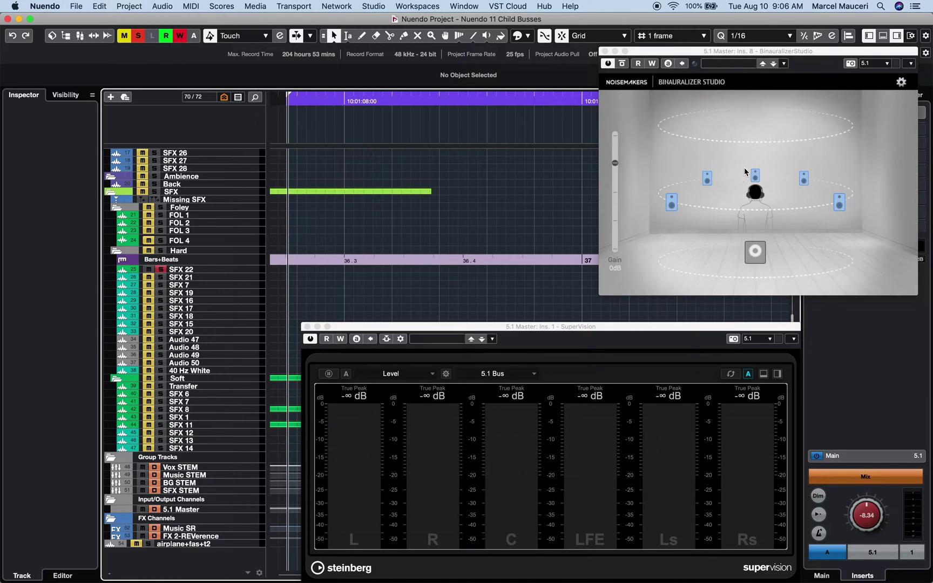
# Step: Bring the SuperVision meters forward and try the VST Panner + BS and Super workspace, then another
pyautogui.click(629, 329)
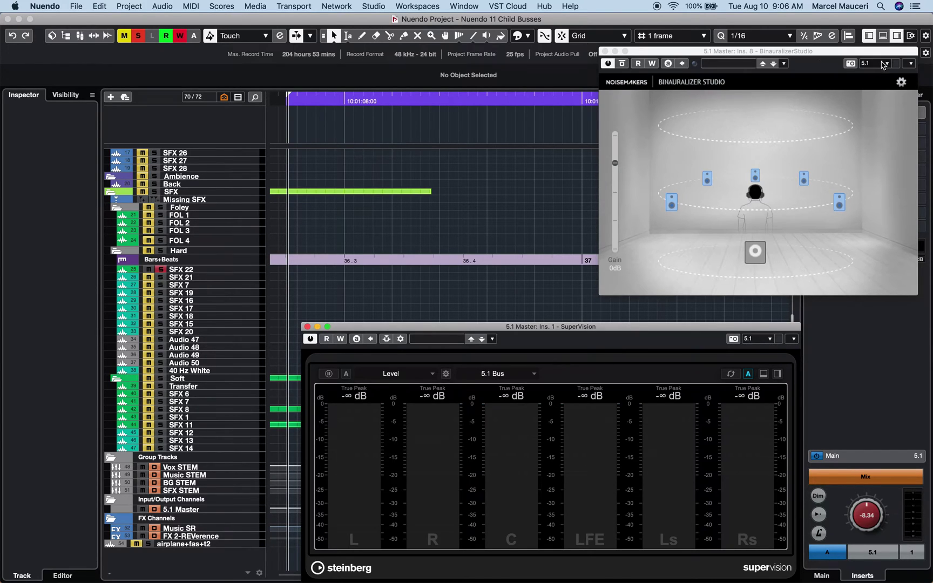
pyautogui.click(419, 5)
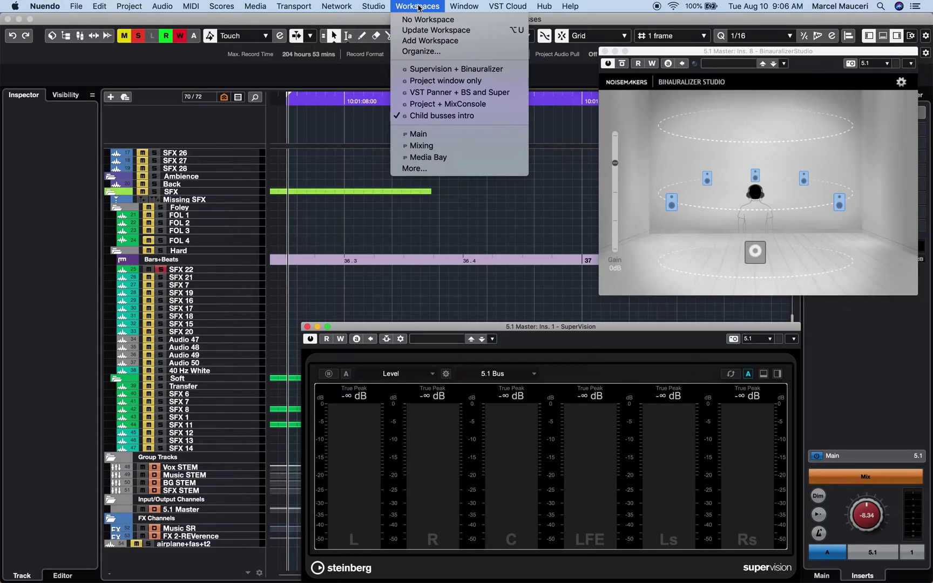
pyautogui.click(439, 93)
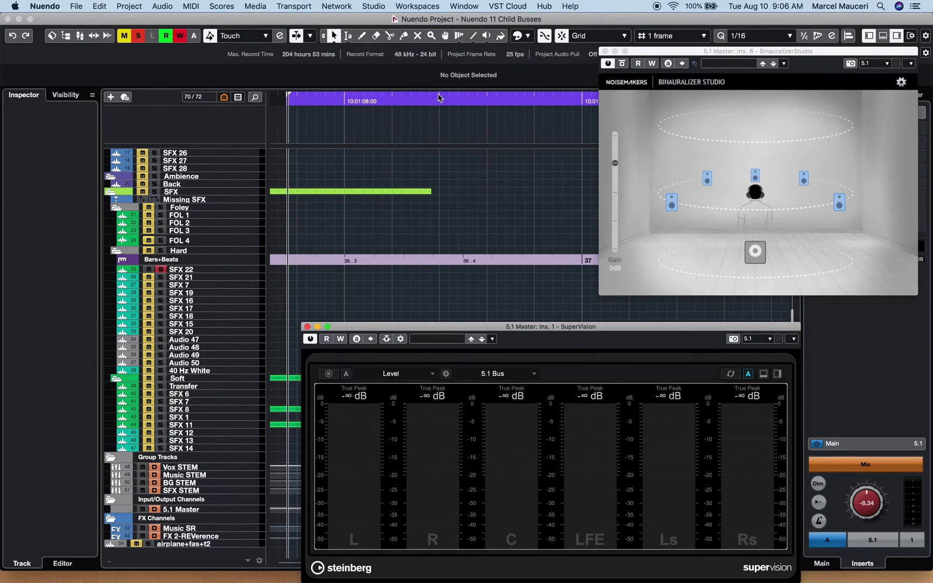
pyautogui.click(420, 7)
pyautogui.click(446, 105)
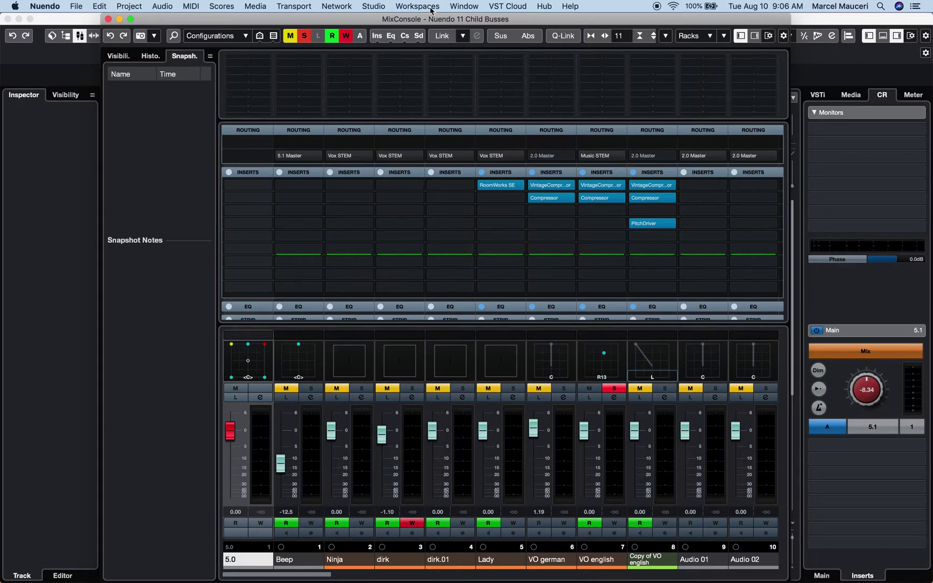
# Step: Return to the project and SuperVision workspace and head to Studio for Audio Connections
pyautogui.click(420, 6)
pyautogui.click(432, 121)
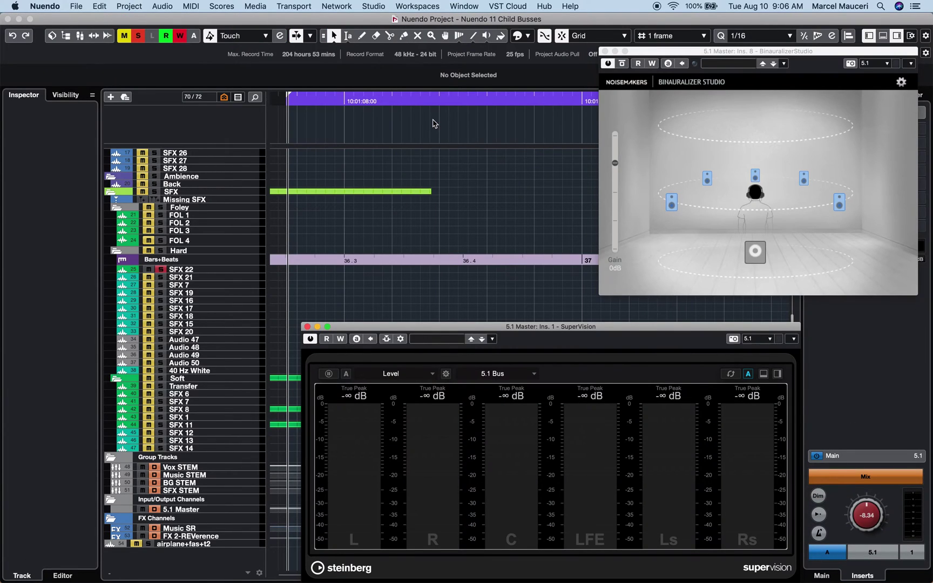
pyautogui.click(372, 6)
# Step: In Audio Connections, add LRC and Quadro child buses under the 5.0 input bus
pyautogui.click(394, 18)
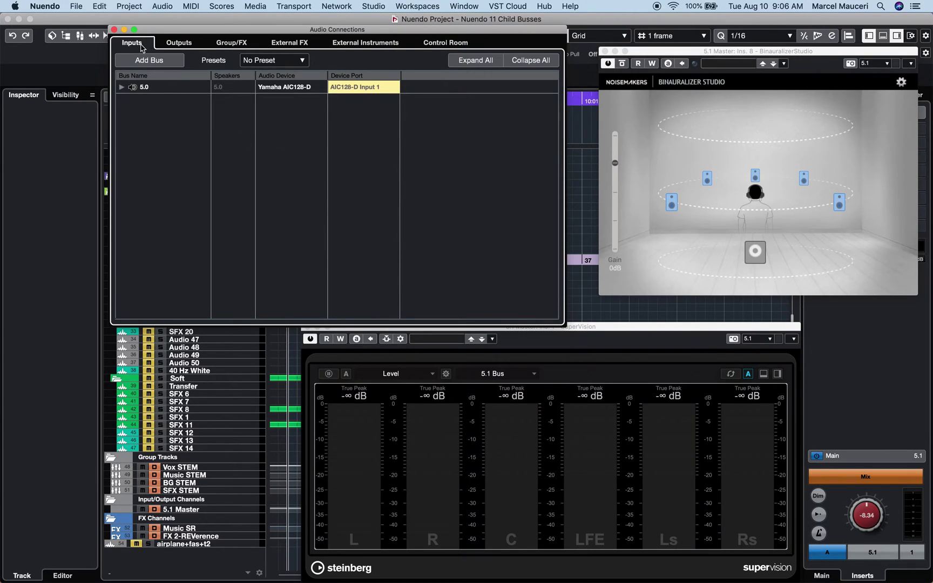
pyautogui.rightClick(142, 88)
pyautogui.moveTo(194, 144)
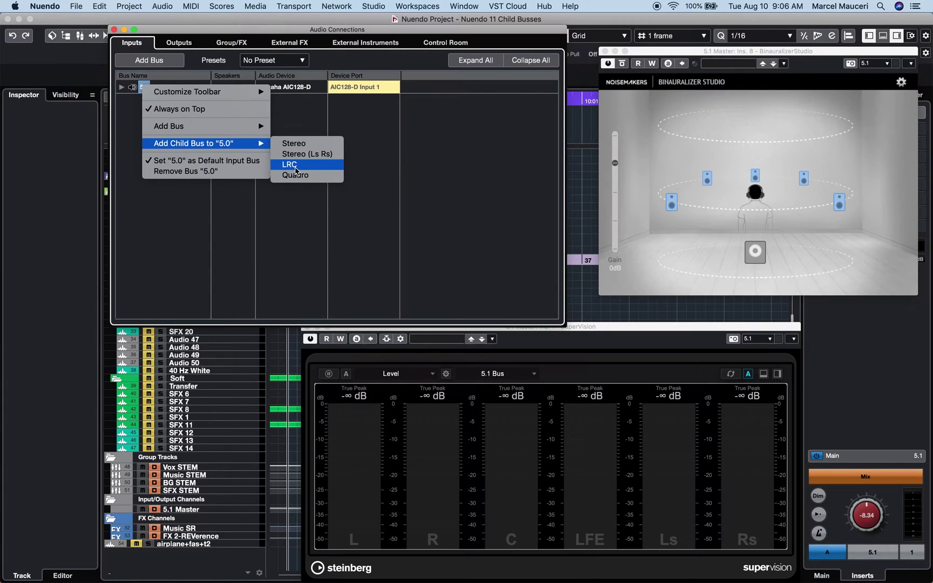
pyautogui.click(290, 164)
pyautogui.rightClick(147, 88)
pyautogui.click(290, 175)
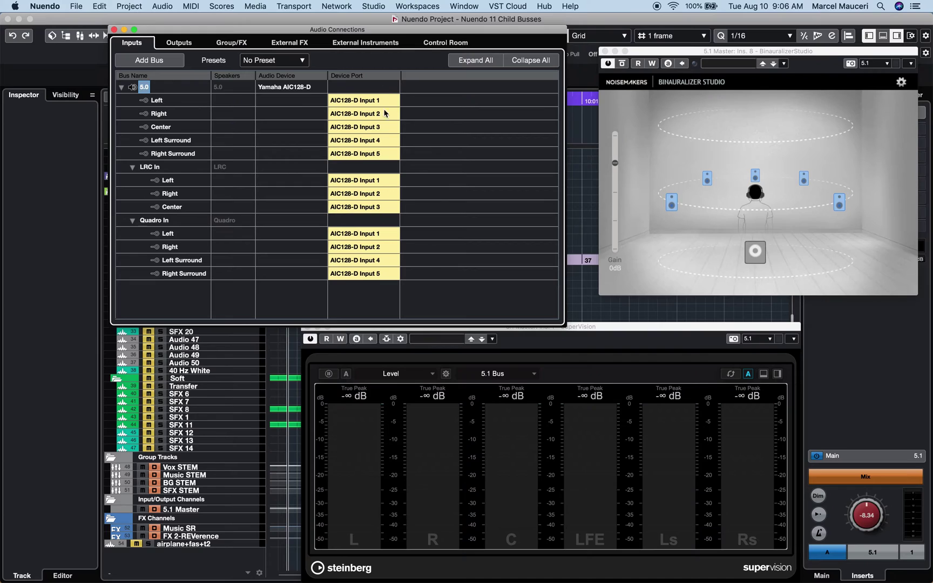
# Step: Assign Input 2 to the LRC In left channel and keep 5.0 left on Input 1
pyautogui.click(380, 180)
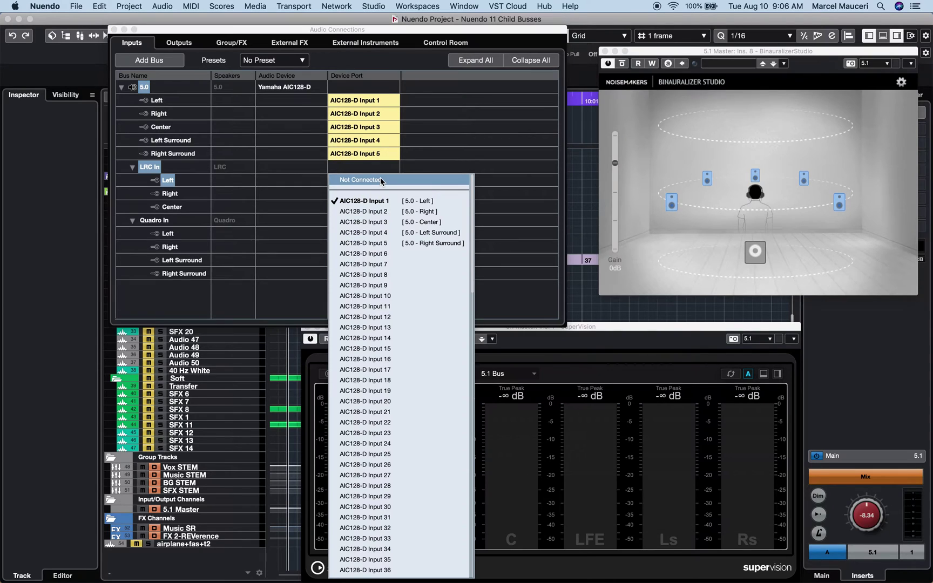
pyautogui.click(365, 212)
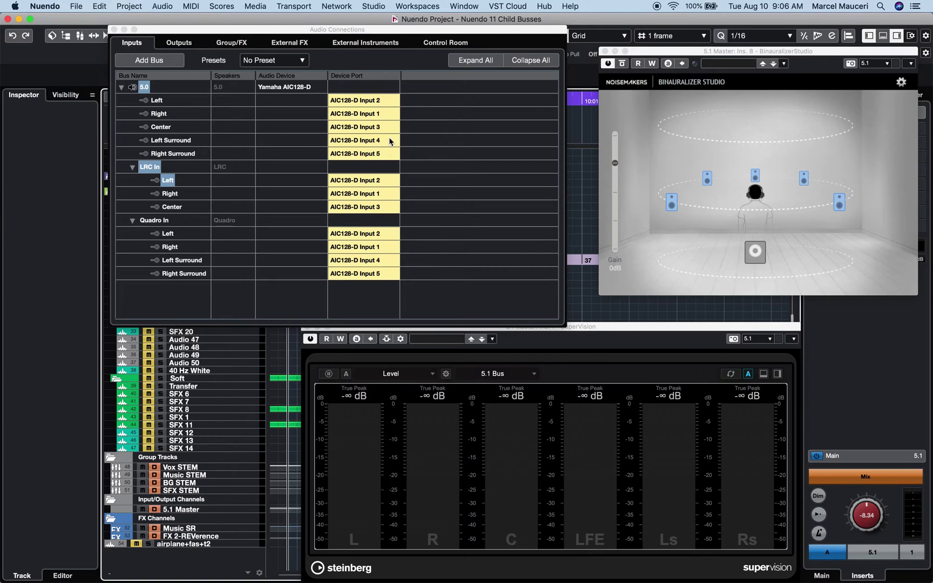
pyautogui.click(379, 101)
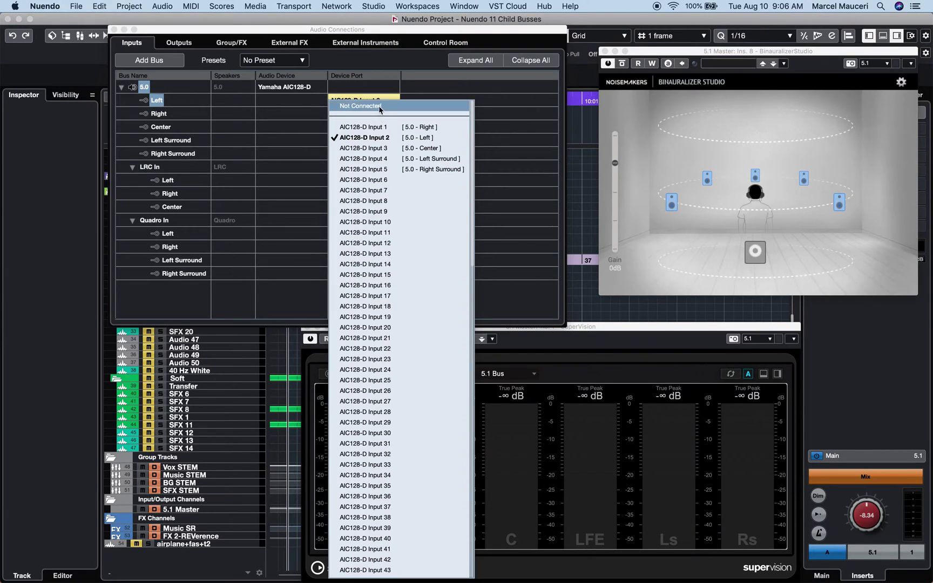
pyautogui.click(379, 129)
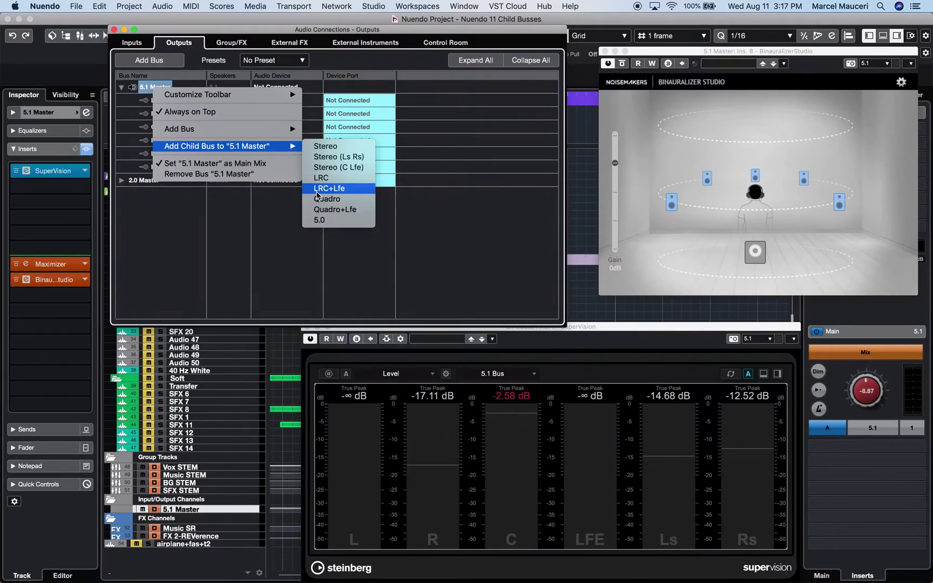
# Step: Add an LRC+Lfe child bus under 5.1 Master, checking the Control Room connections before returning
pyautogui.click(392, 183)
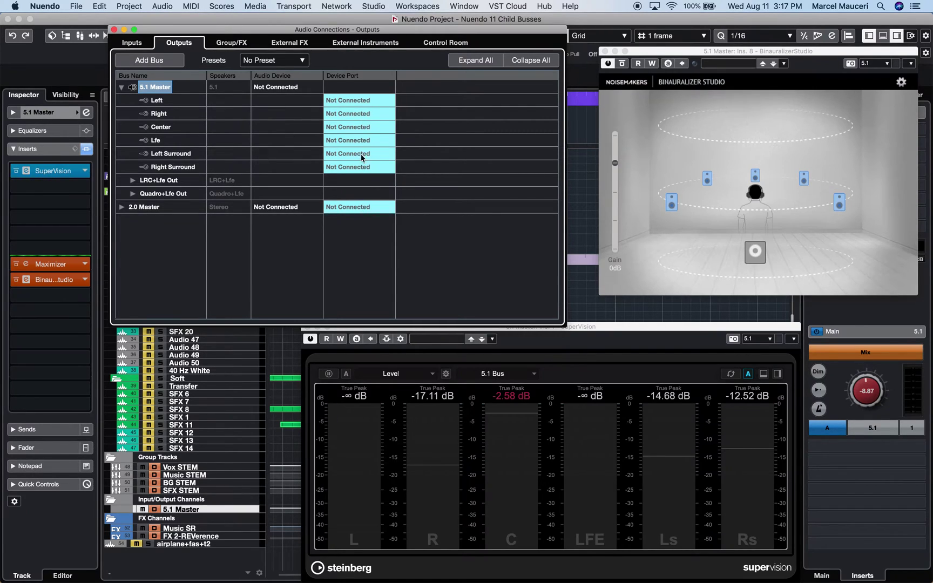
pyautogui.click(441, 44)
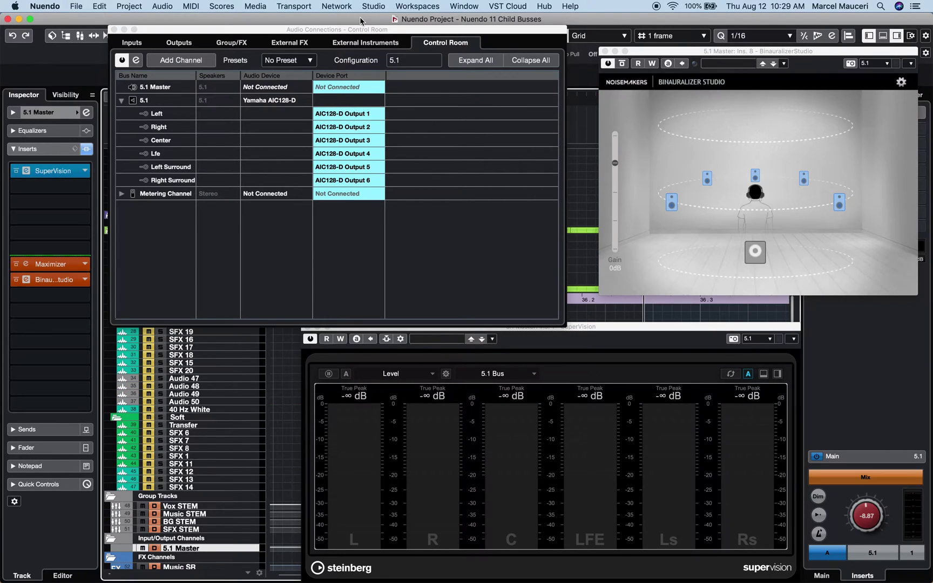
pyautogui.click(179, 42)
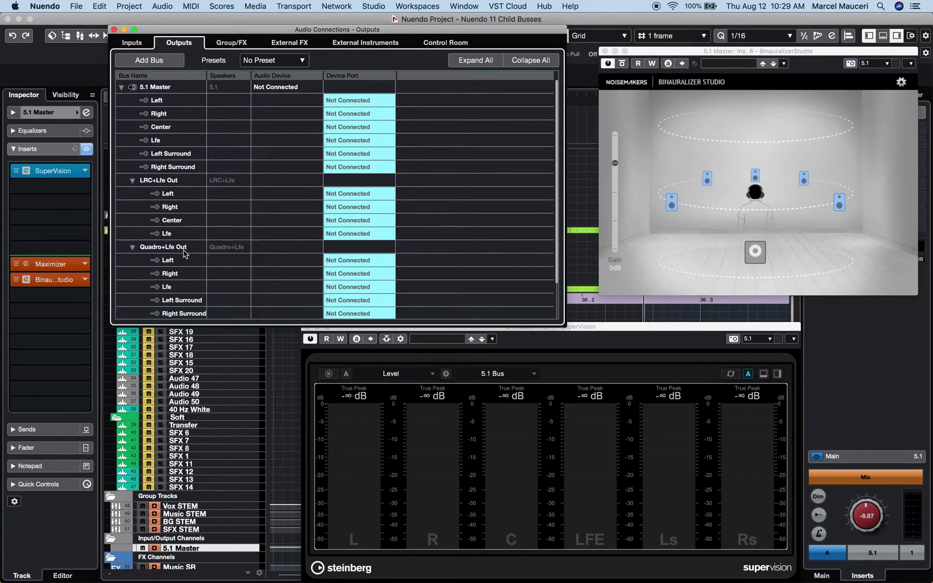
# Step: Switch to the VST Panner + BS and Super workspace and select Tom_screening.1, keeping 5.1 Master output
pyautogui.click(396, 8)
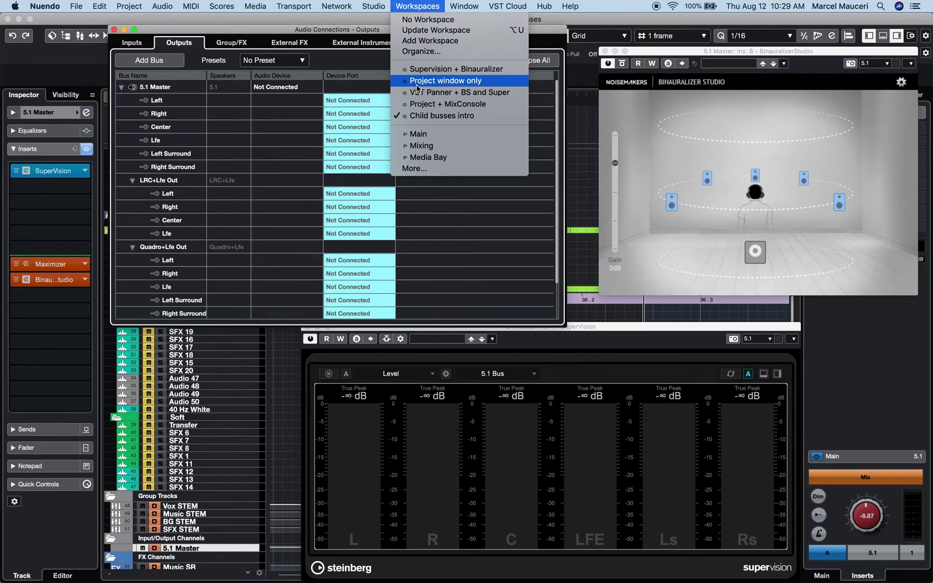
pyautogui.click(460, 92)
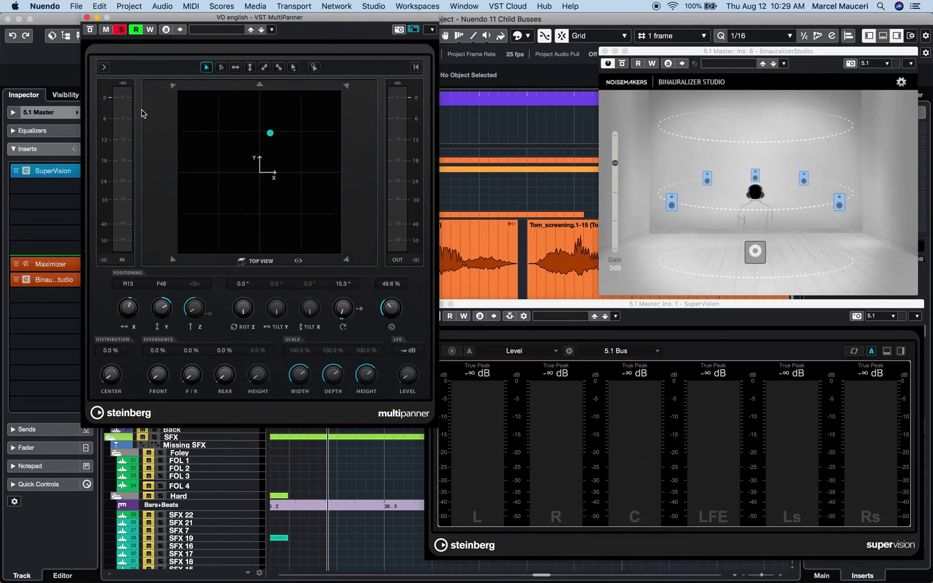
pyautogui.click(452, 243)
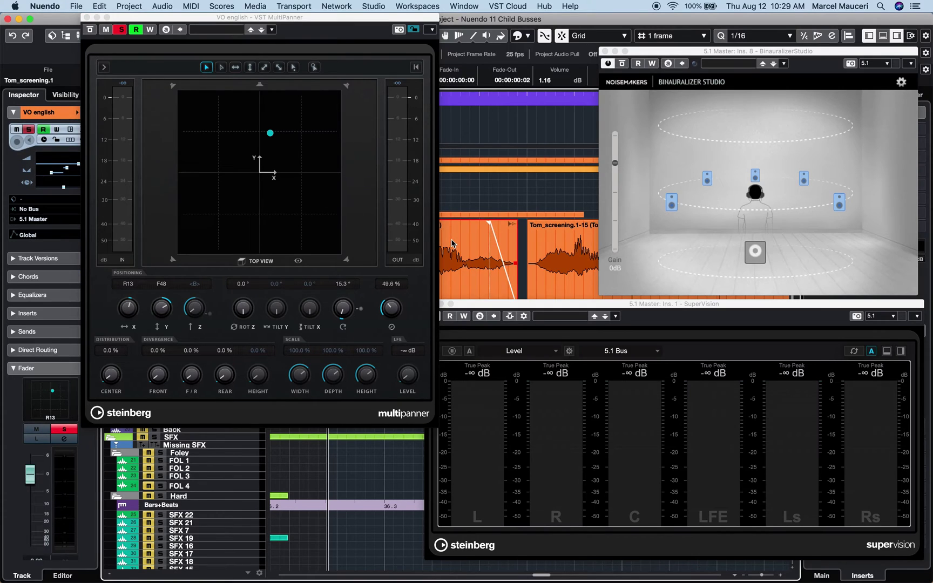
pyautogui.click(55, 219)
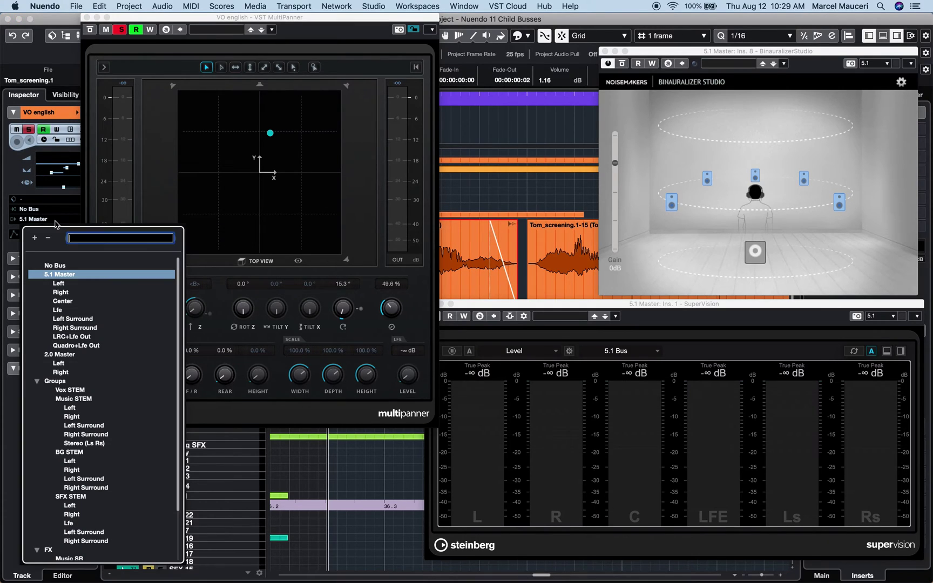
pyautogui.click(59, 275)
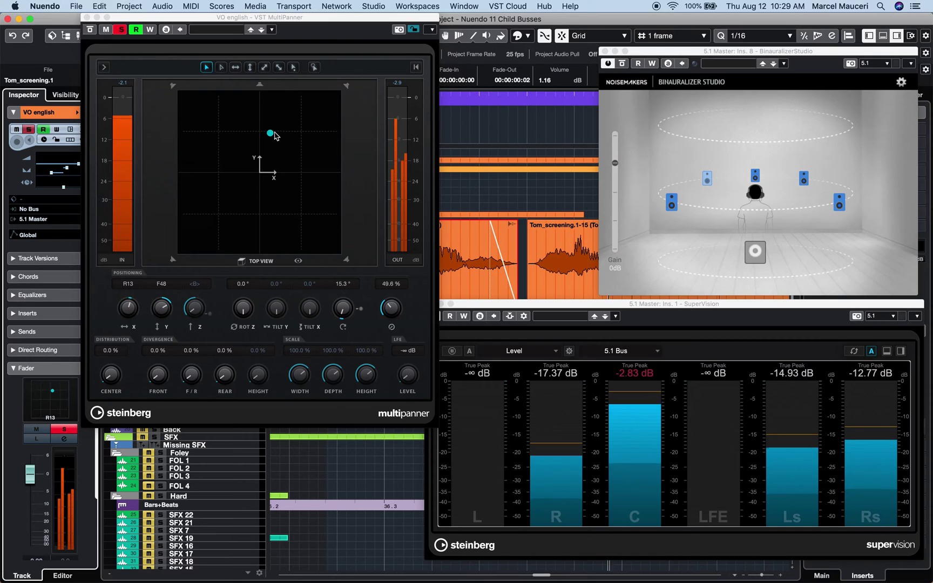
# Step: Raise the voice's LFE to -1.1 dB and pan it toward the front left
pyautogui.moveTo(272, 133)
pyautogui.mouseDown()
pyautogui.moveTo(280, 164)
pyautogui.moveTo(285, 142)
pyautogui.mouseUp()
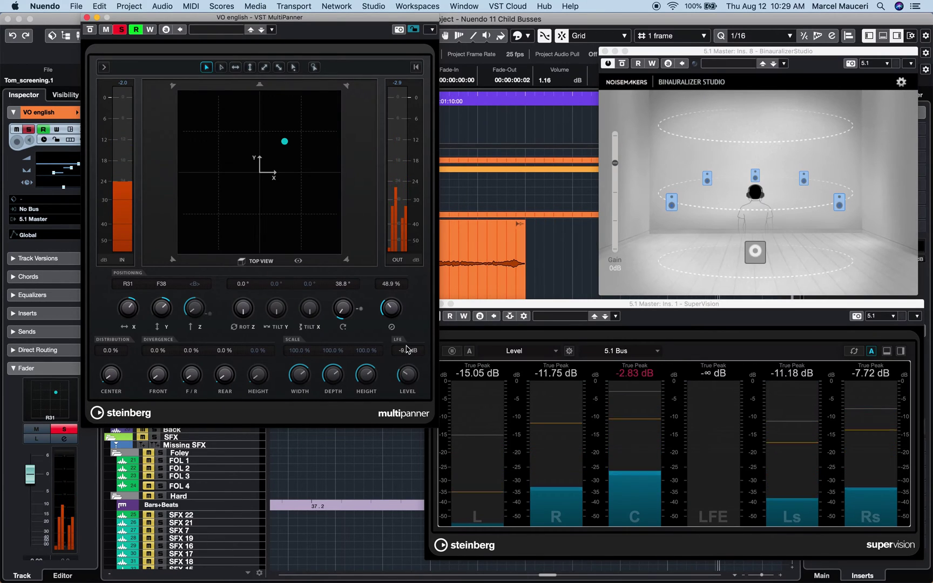
pyautogui.moveTo(408, 375); pyautogui.dragTo(407, 328)
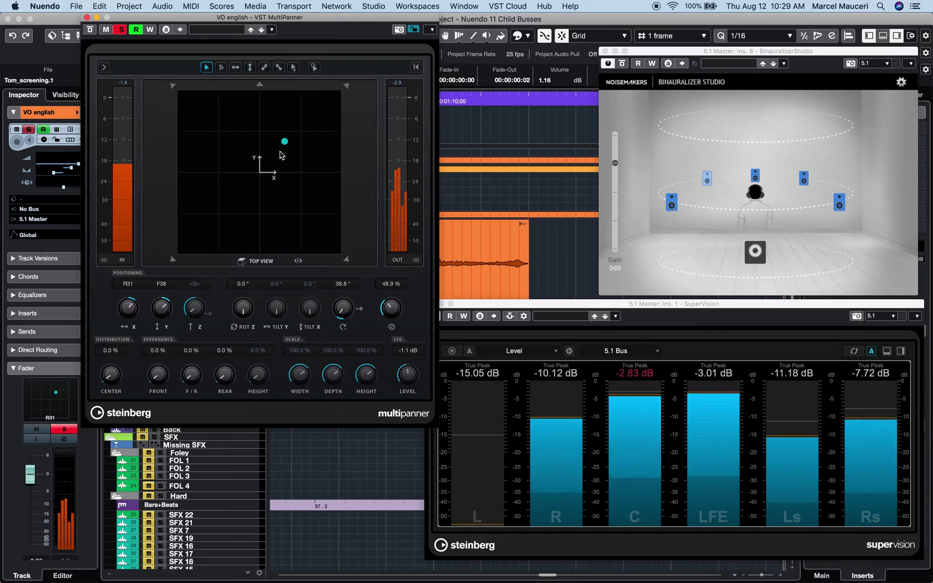
pyautogui.moveTo(284, 142); pyautogui.dragTo(246, 132)
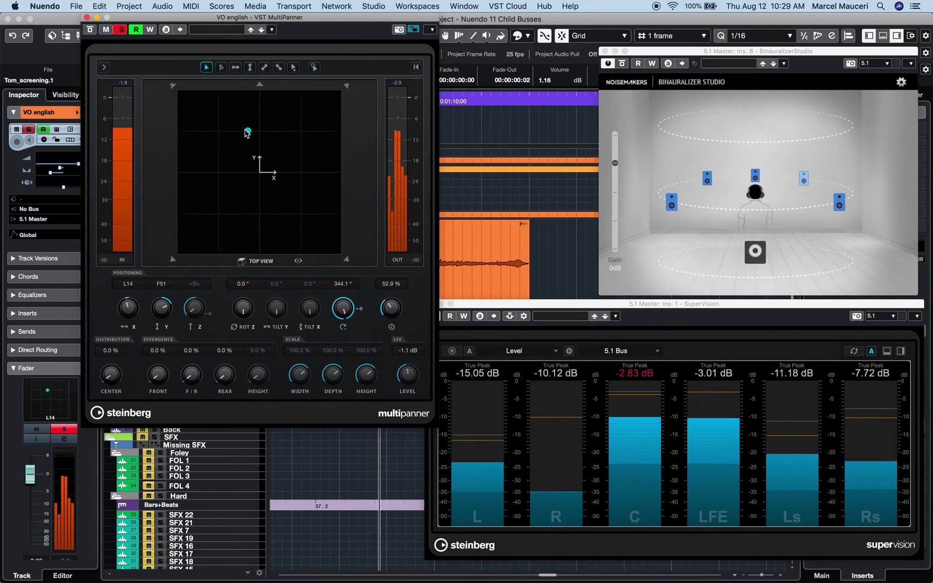
# Step: Route VO english to the LRC+Lfe Out child bus and pan it toward the left
pyautogui.click(44, 219)
pyautogui.click(77, 337)
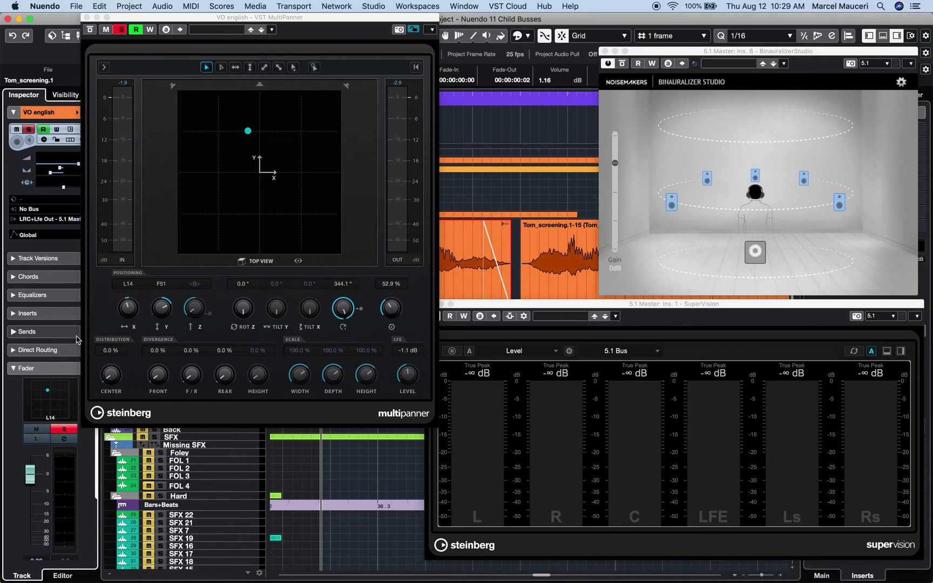
pyautogui.moveTo(248, 131)
pyautogui.mouseDown()
pyautogui.moveTo(220, 164)
pyautogui.moveTo(268, 129)
pyautogui.moveTo(291, 230)
pyautogui.moveTo(293, 219)
pyautogui.moveTo(266, 217)
pyautogui.mouseUp()
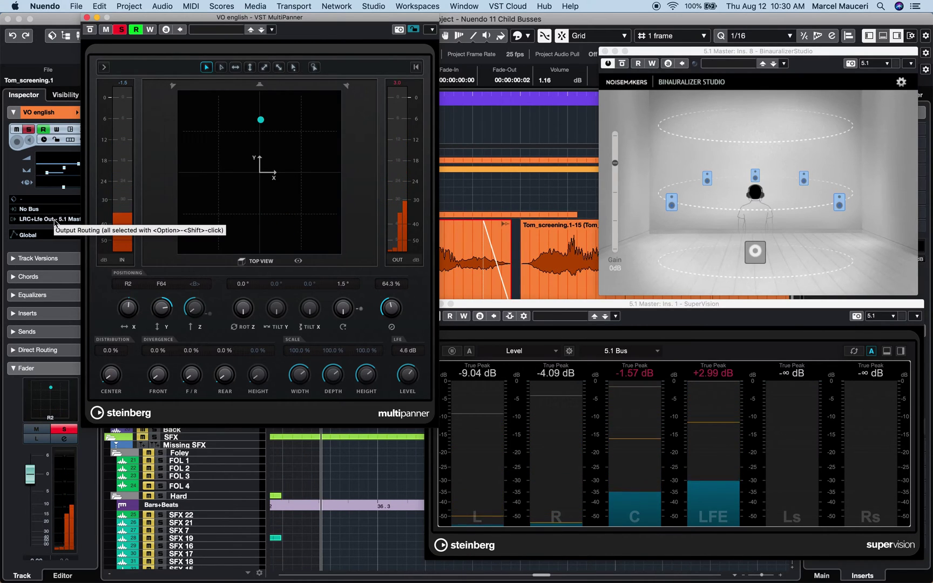
# Step: Route VO english to Quadro+Lfe Out, pan it around, then send it to 5.1 Master Center
pyautogui.click(55, 218)
pyautogui.click(55, 332)
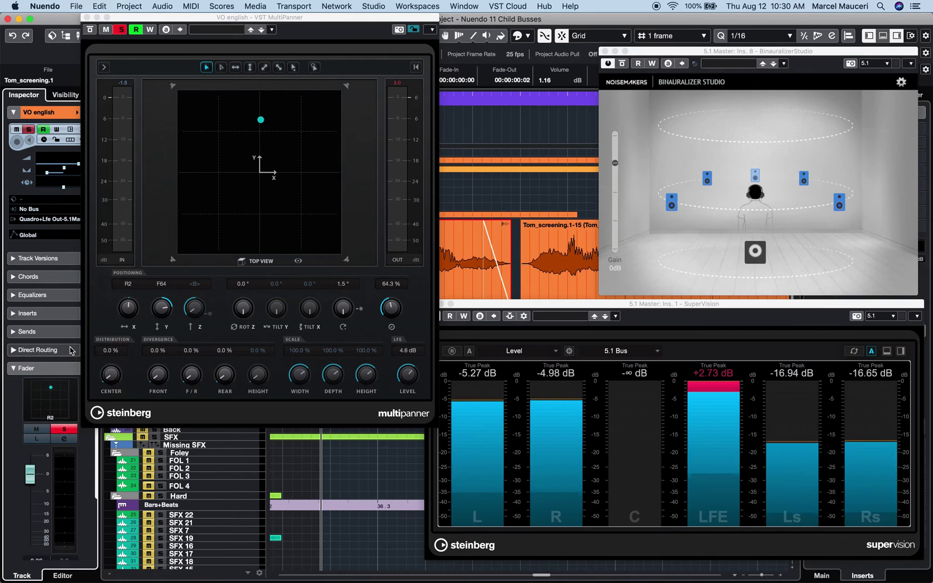
pyautogui.moveTo(259, 118)
pyautogui.mouseDown()
pyautogui.moveTo(255, 149)
pyautogui.moveTo(232, 159)
pyautogui.mouseUp()
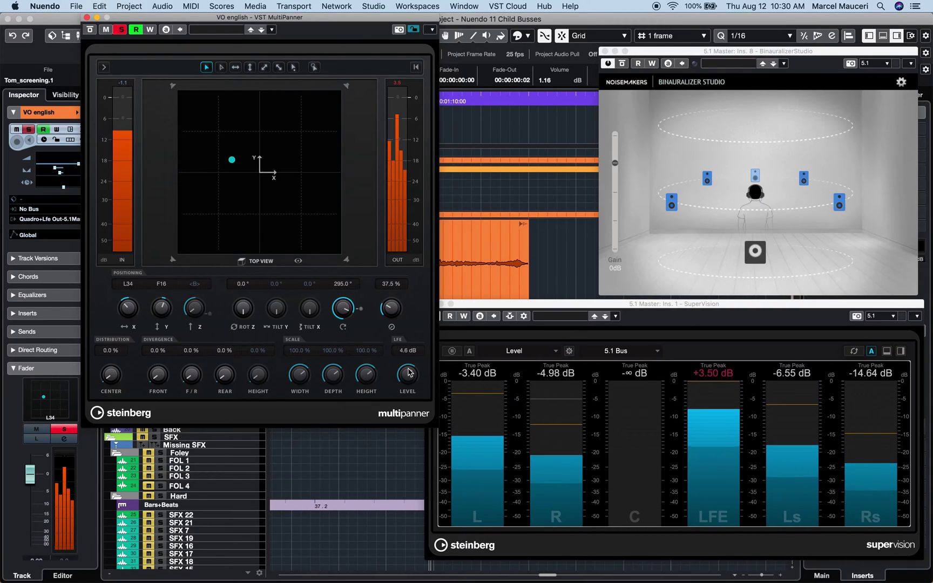
pyautogui.moveTo(232, 159)
pyautogui.mouseDown()
pyautogui.moveTo(300, 256)
pyautogui.moveTo(286, 86)
pyautogui.moveTo(315, 87)
pyautogui.mouseUp()
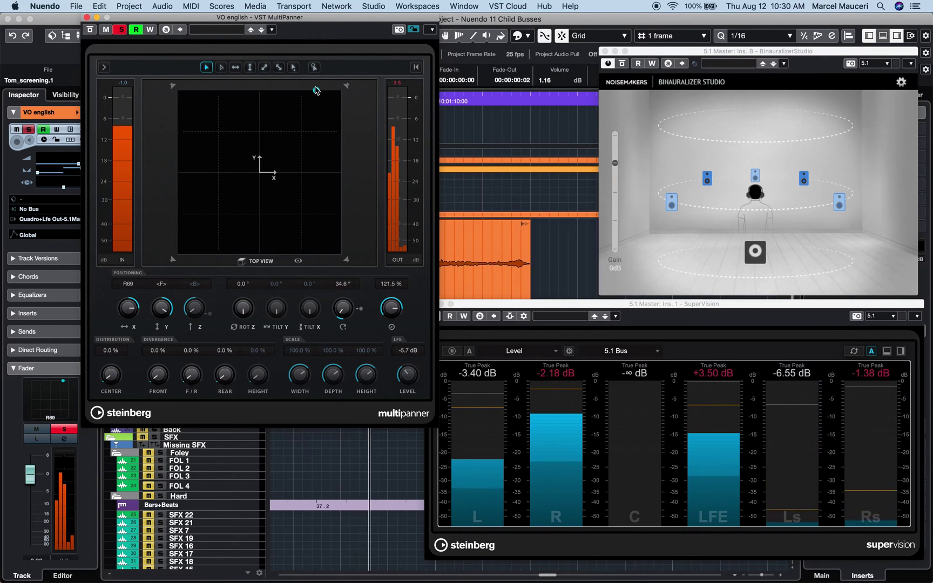
pyautogui.click(51, 218)
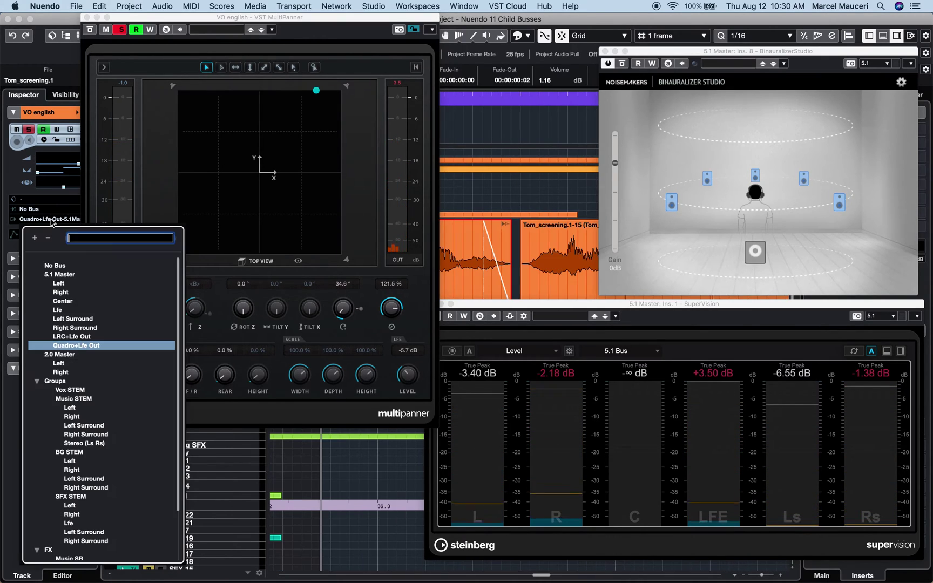
pyautogui.click(63, 300)
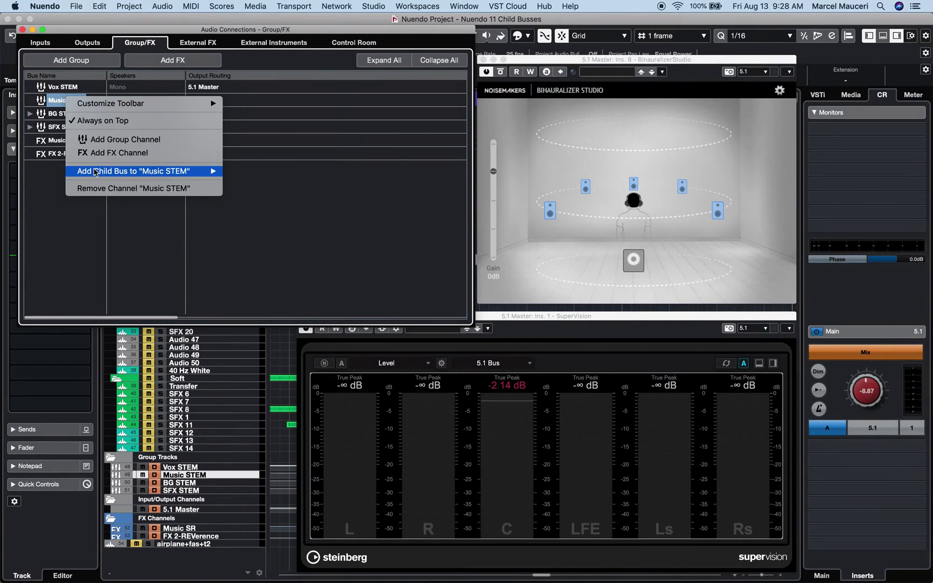
# Step: Give Music STEM a Stereo child bus, centre the voice, and route VO english into it
pyautogui.click(280, 174)
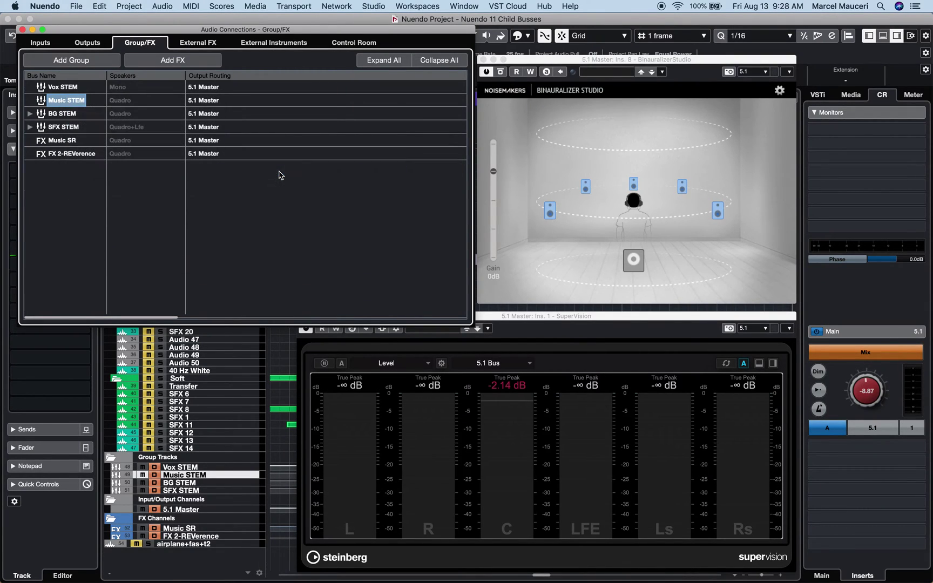
pyautogui.rightClick(82, 104)
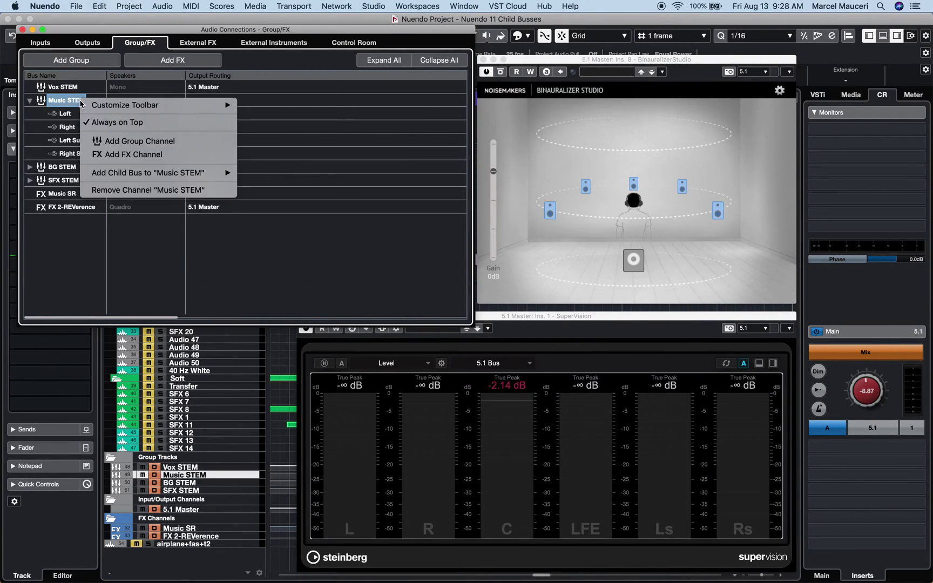
pyautogui.moveTo(157, 172)
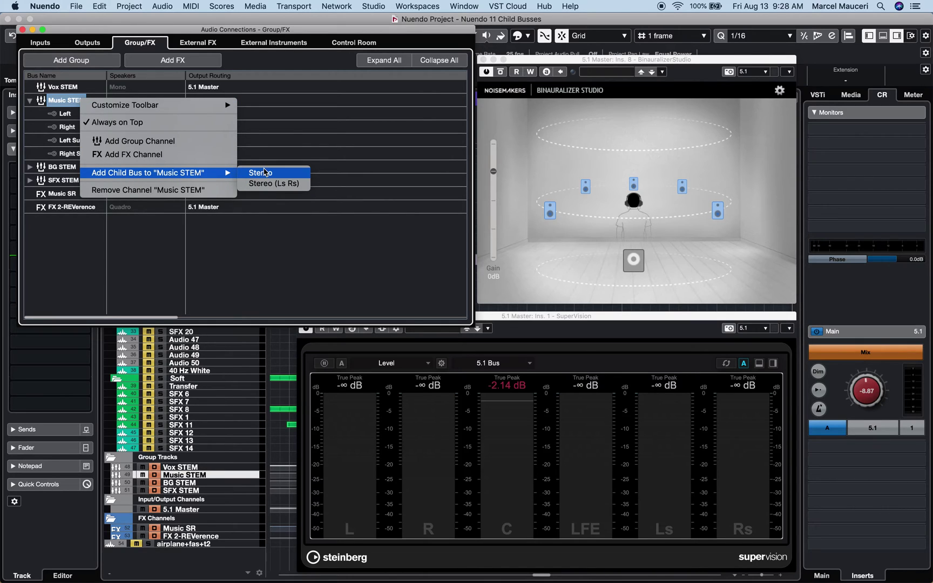
pyautogui.click(267, 174)
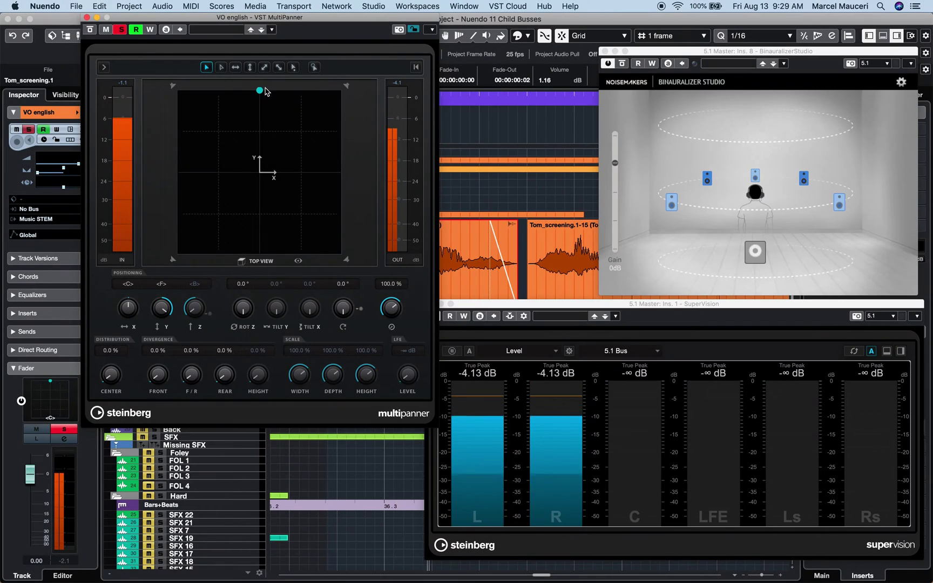
pyautogui.moveTo(259, 90); pyautogui.dragTo(264, 177)
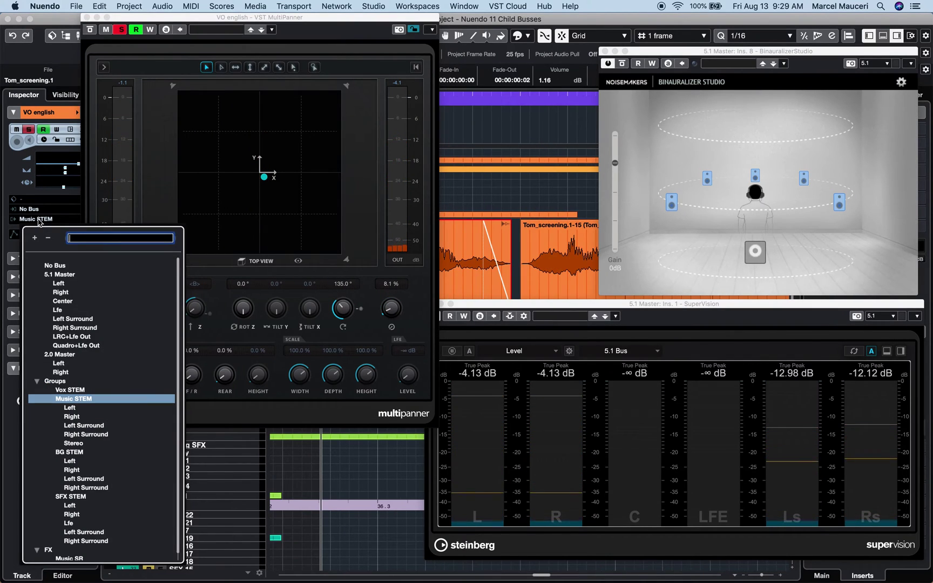
pyautogui.click(73, 443)
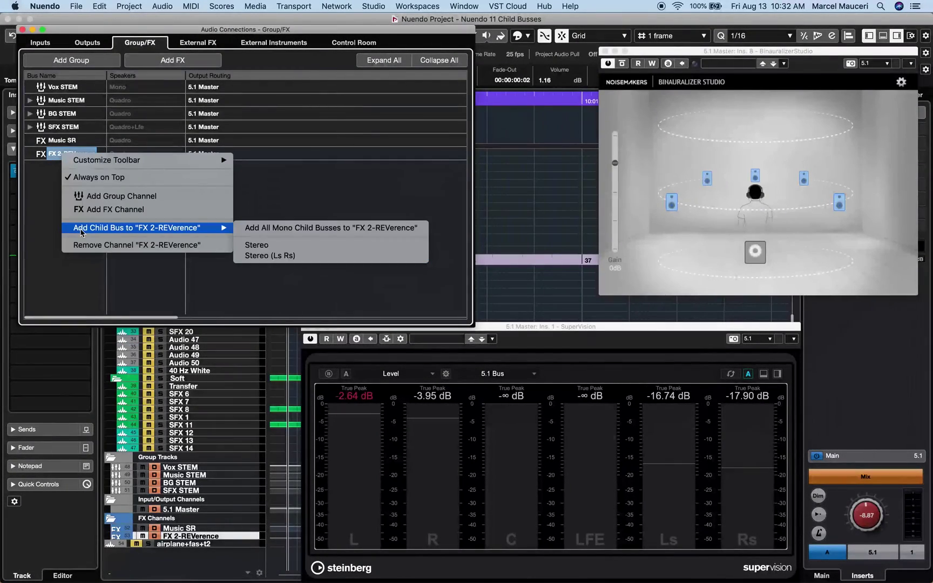
# Step: Add Stereo and Stereo (Ls Rs) child busses to FX 2-REVerence and centre the VO english pan
pyautogui.click(260, 247)
pyautogui.rightClick(78, 155)
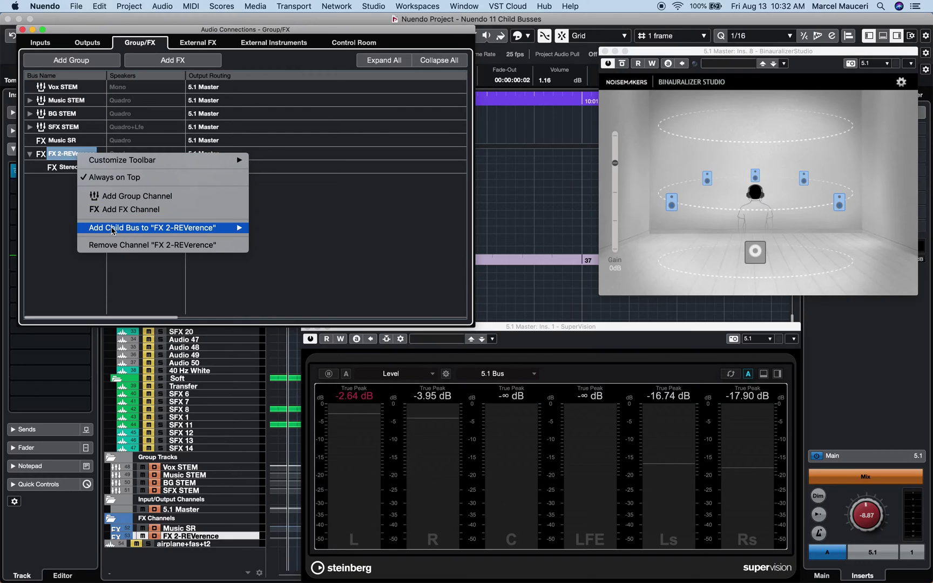
pyautogui.click(287, 256)
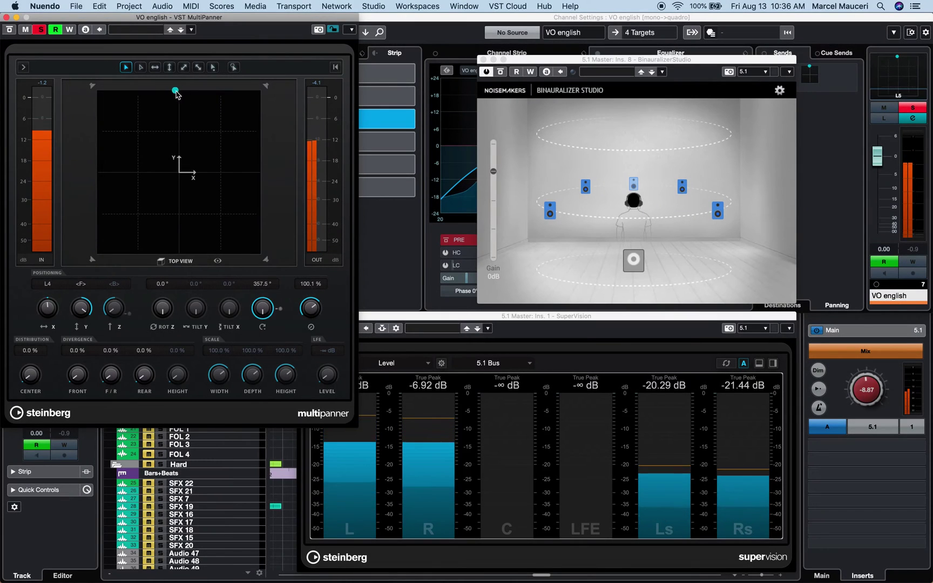
pyautogui.moveTo(156, 129); pyautogui.dragTo(180, 174)
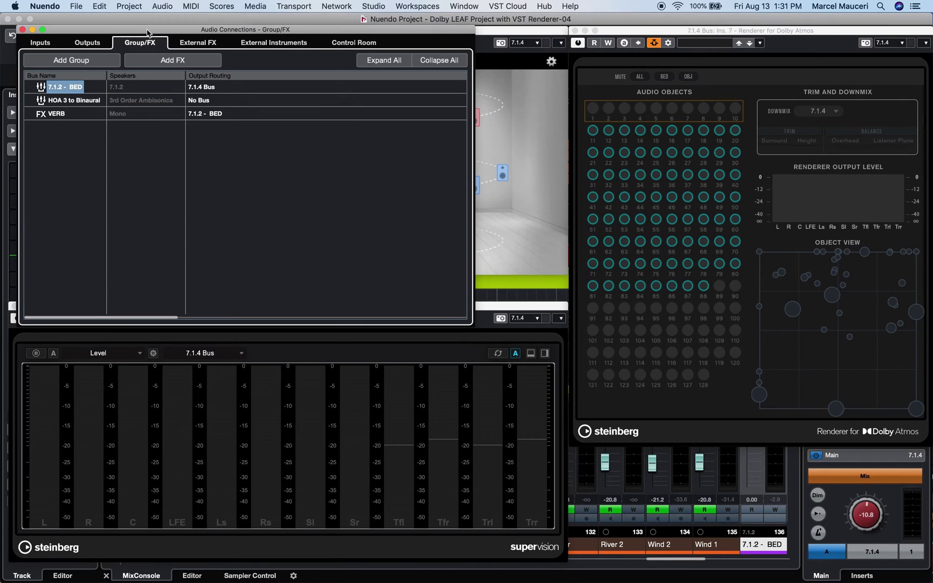
pyautogui.moveTo(117, 156)
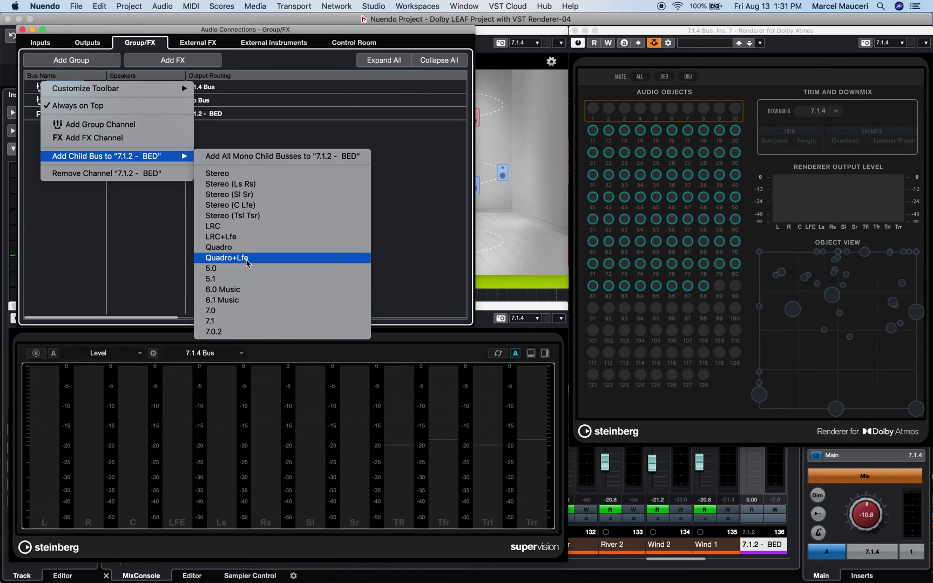
# Step: Give the 7.1.2 - BED group three child busses: Quadro+Lfe, 5.1 and 7.0.2
pyautogui.click(212, 261)
pyautogui.rightClick(78, 88)
pyautogui.click(250, 281)
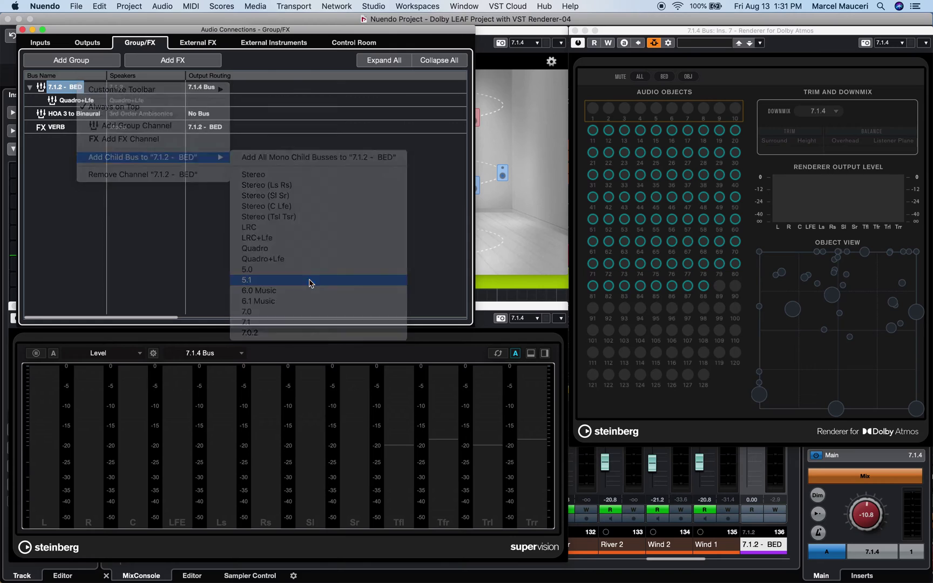
pyautogui.rightClick(80, 91)
pyautogui.click(254, 338)
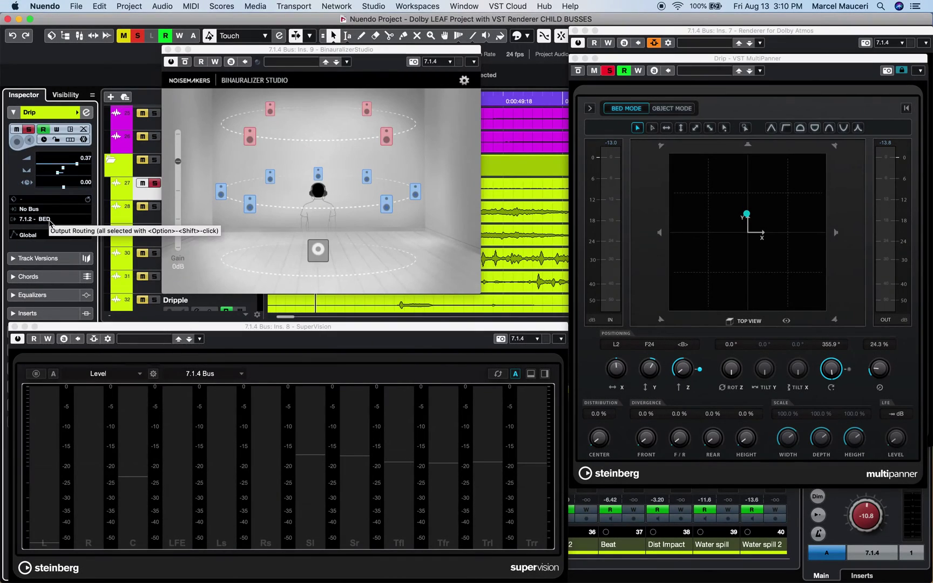
# Step: During playback, route Drip to the 5.1 BED child bus, pan it rear and front right, then switch to 7.0.2
pyautogui.press('space')
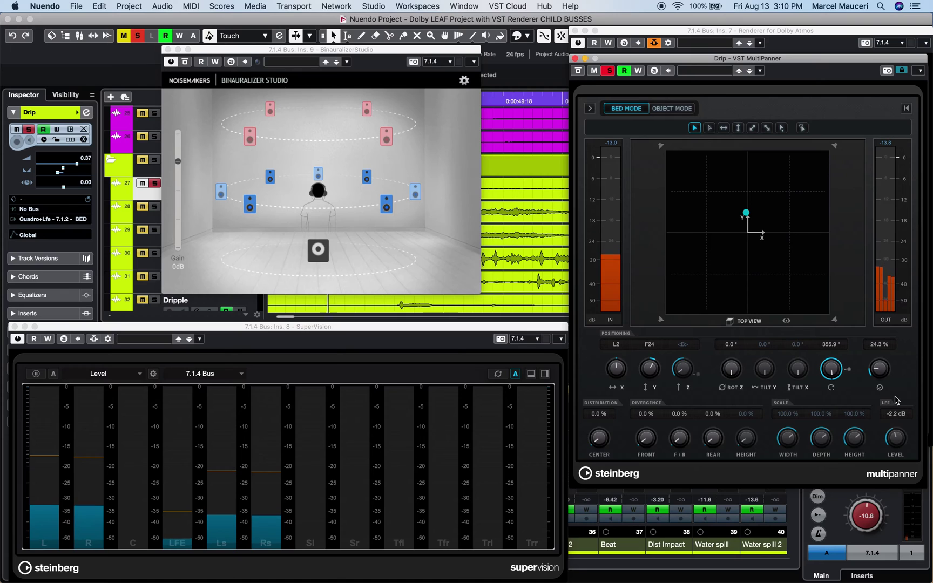
pyautogui.click(51, 219)
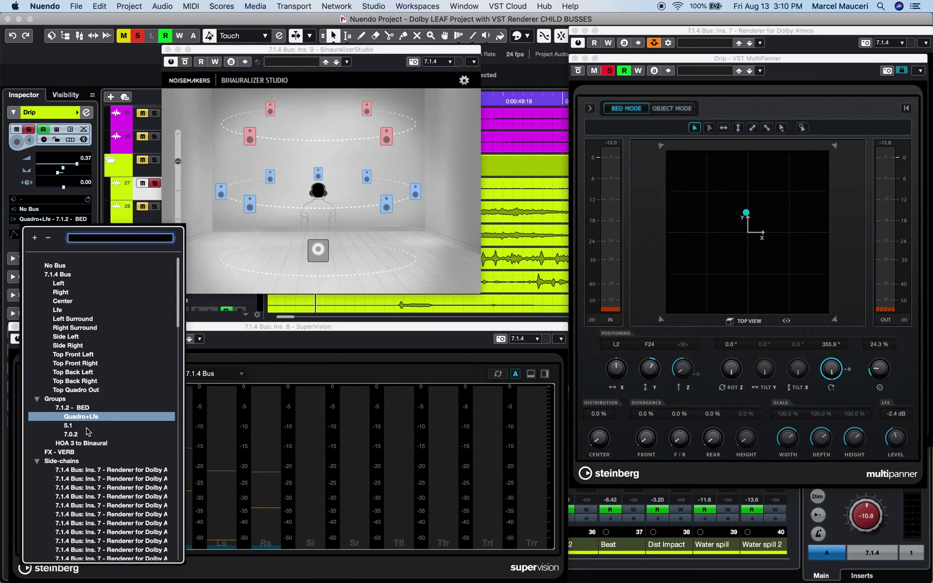
pyautogui.click(69, 426)
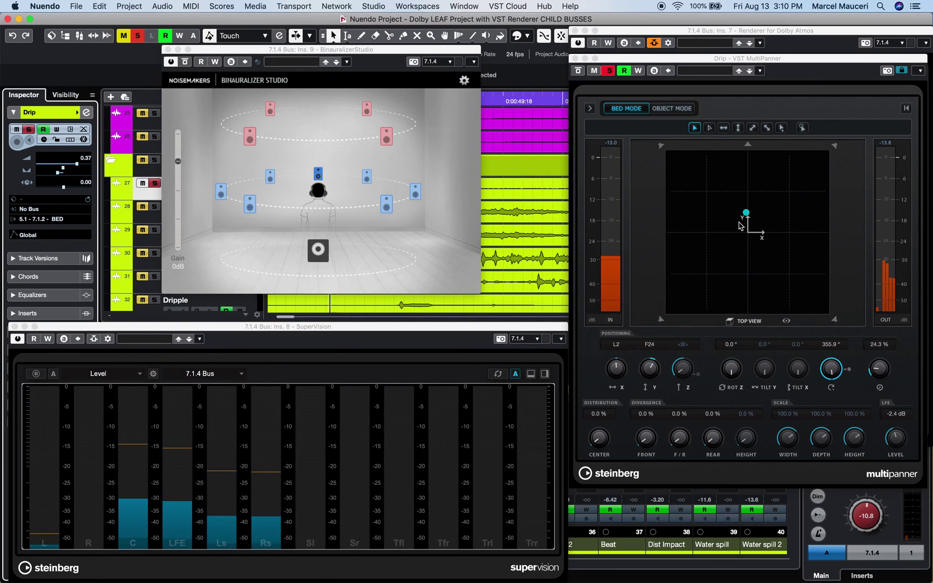
pyautogui.moveTo(745, 213); pyautogui.dragTo(739, 249)
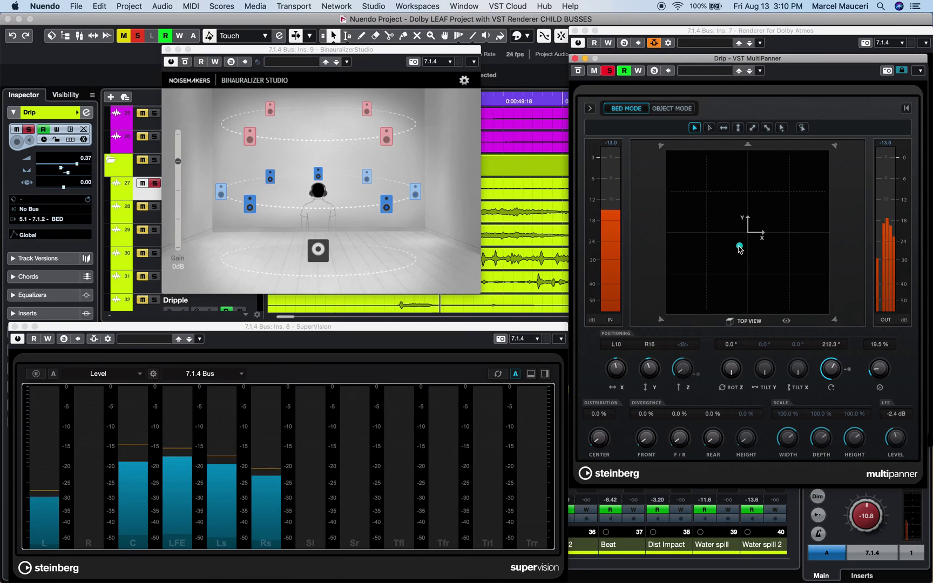
pyautogui.moveTo(740, 248); pyautogui.dragTo(774, 223)
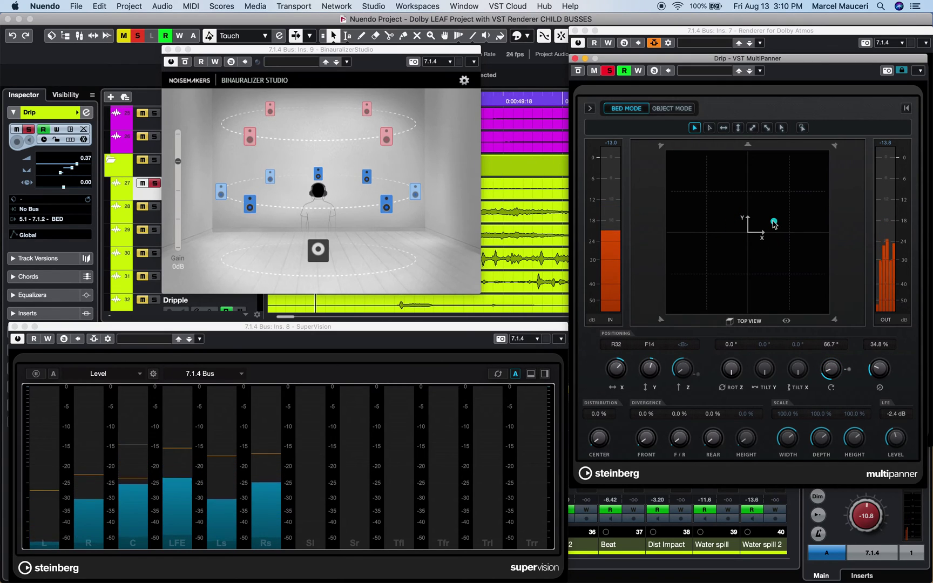
pyautogui.click(51, 219)
pyautogui.click(69, 407)
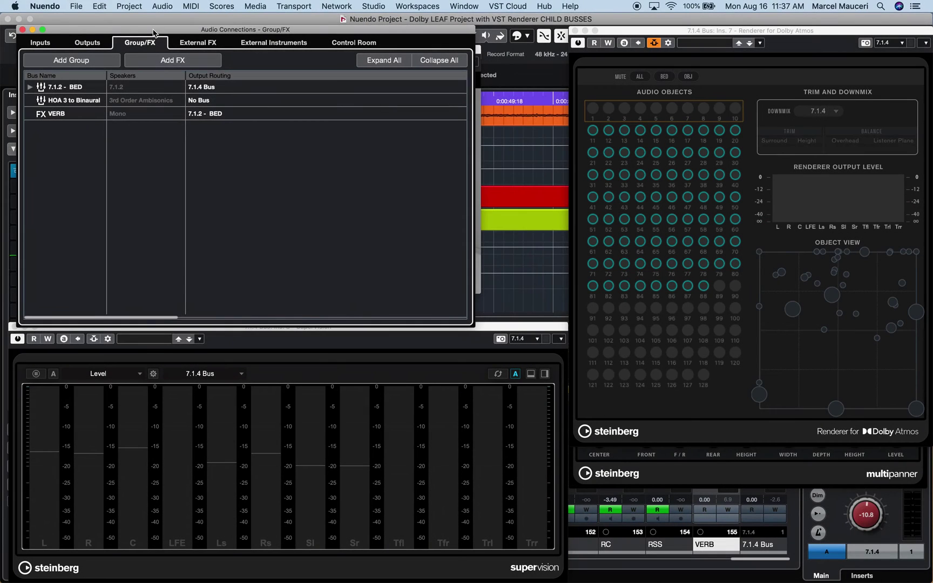
# Step: Create the Quadro VERB REVelation FX channel on 7.1.2 - BED with the Church Natural preset
pyautogui.click(167, 65)
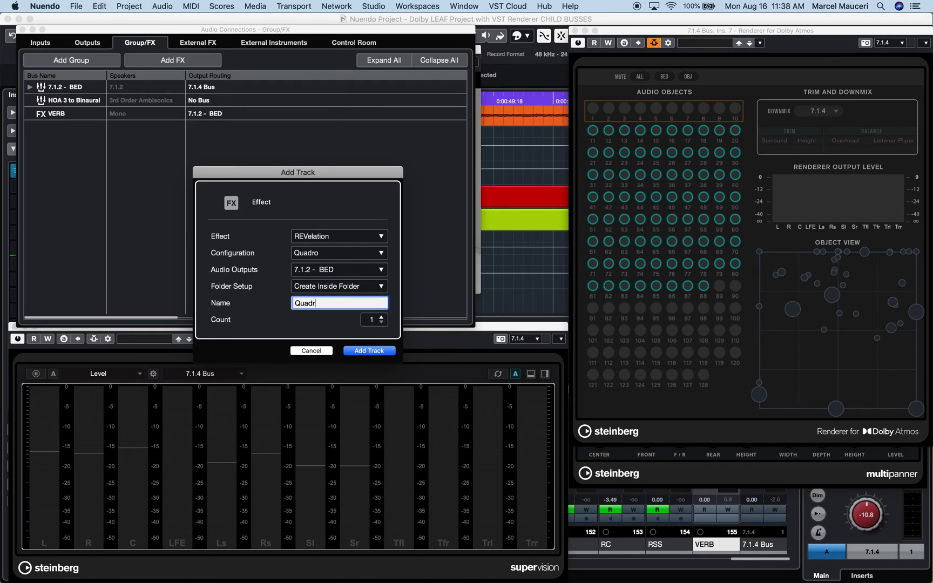
pyautogui.click(380, 353)
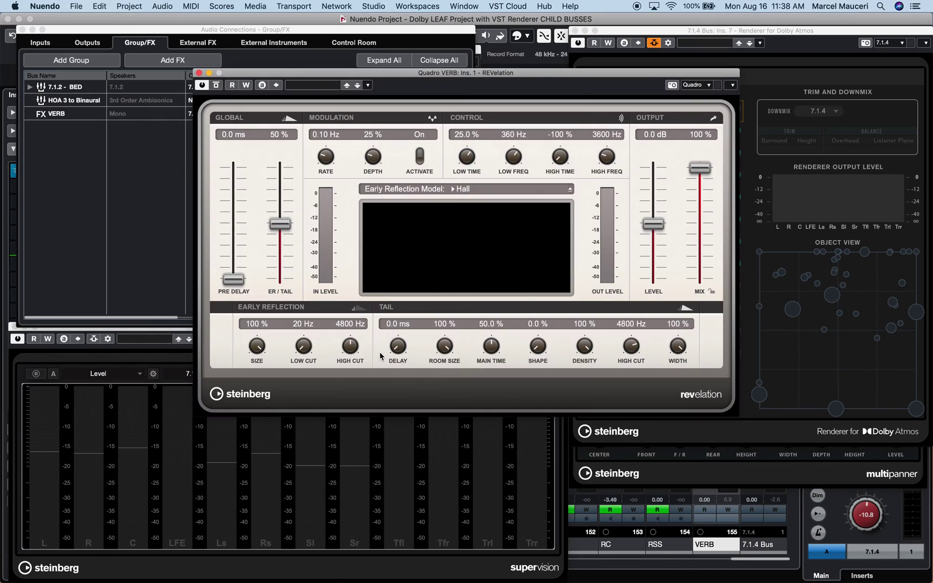
pyautogui.click(368, 85)
pyautogui.doubleClick(416, 323)
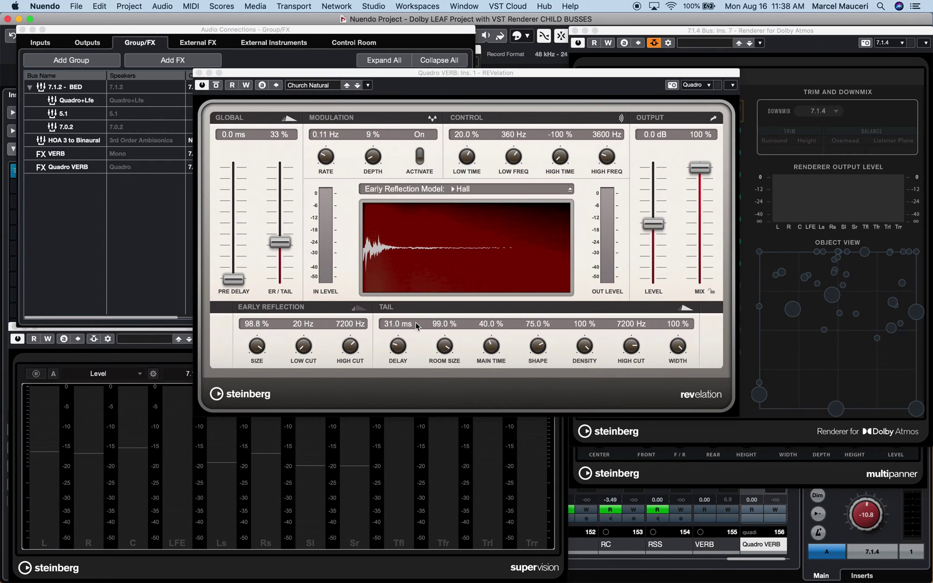
pyautogui.click(200, 75)
# Step: Add Stereo and Stereo (Ls Rs) child buses to Quadro VERB
pyautogui.rightClick(77, 166)
pyautogui.moveTo(148, 239)
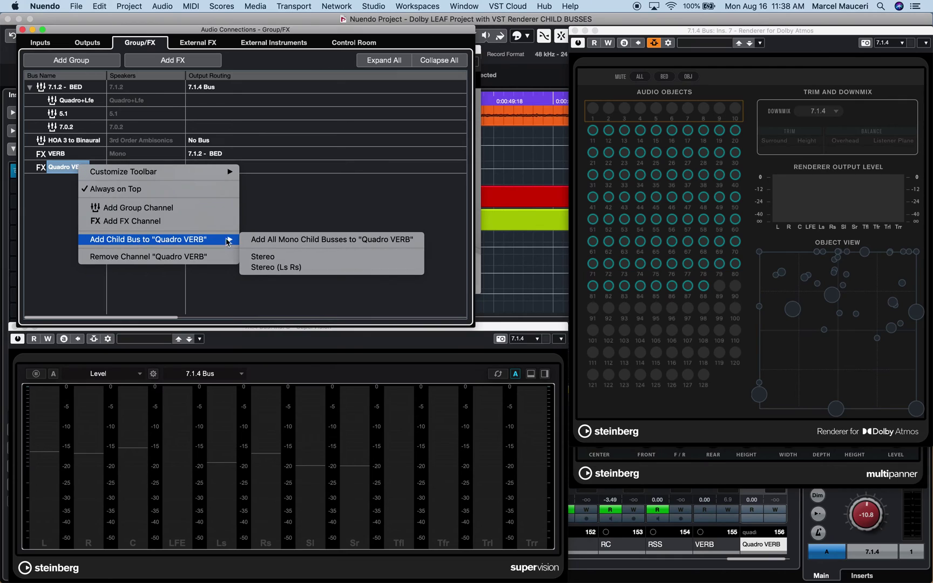
pyautogui.click(293, 258)
pyautogui.rightClick(78, 170)
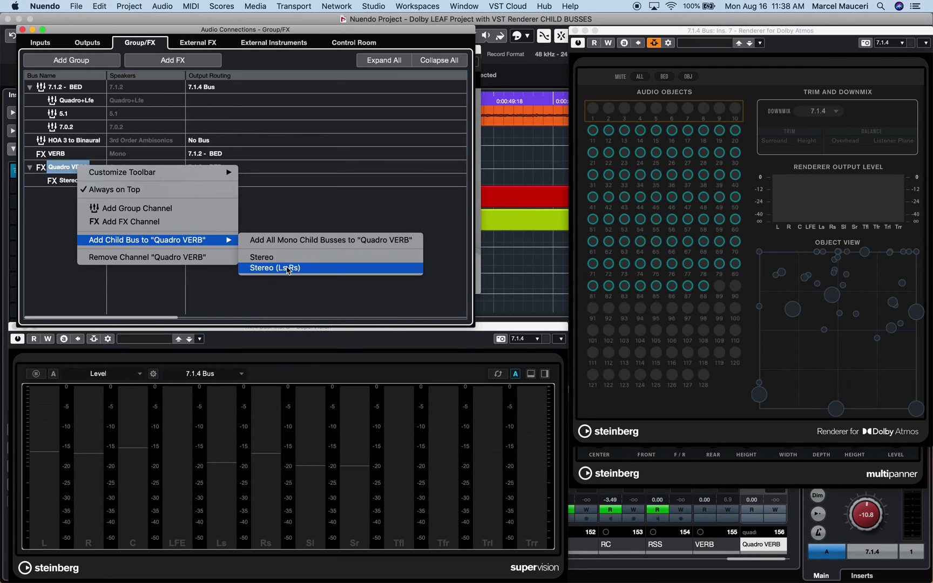
pyautogui.click(287, 269)
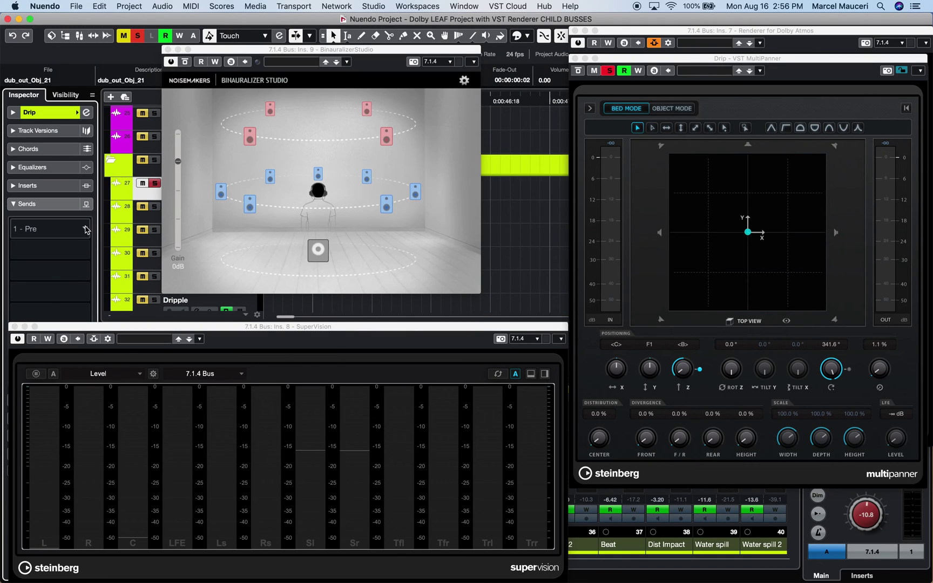
# Step: Set Drip's send 1 to Quadro VERB Stereo and send 2 to Stereo (Ls Rs)
pyautogui.click(86, 229)
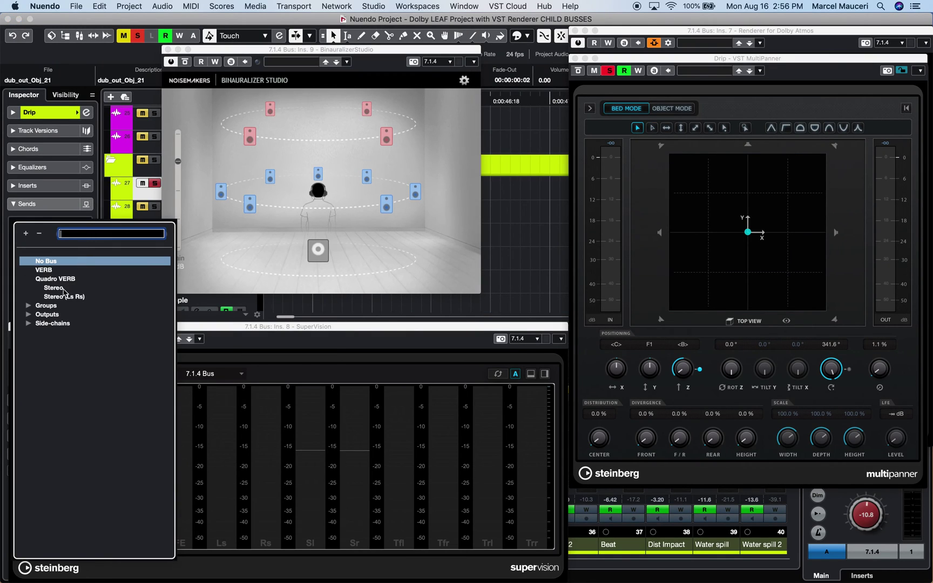
pyautogui.click(54, 288)
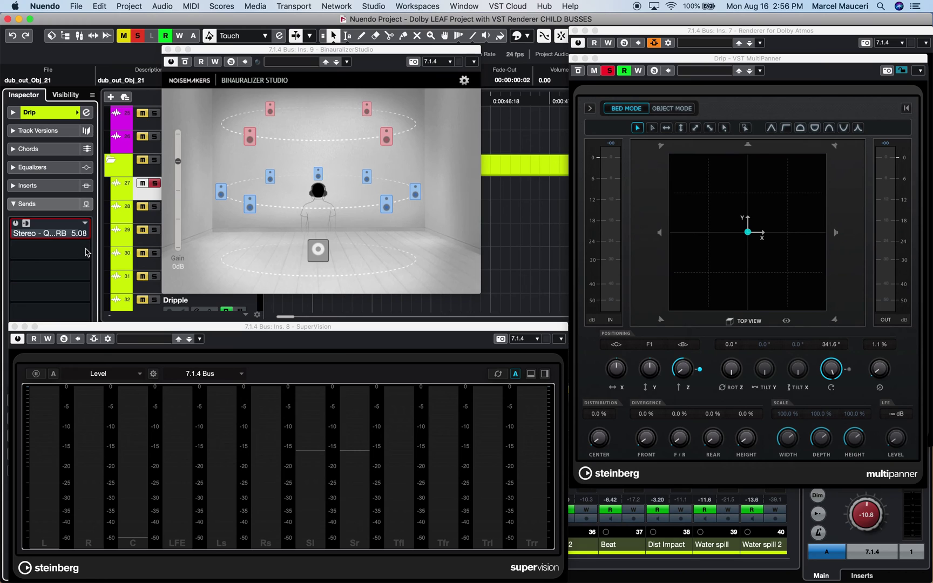
pyautogui.click(85, 251)
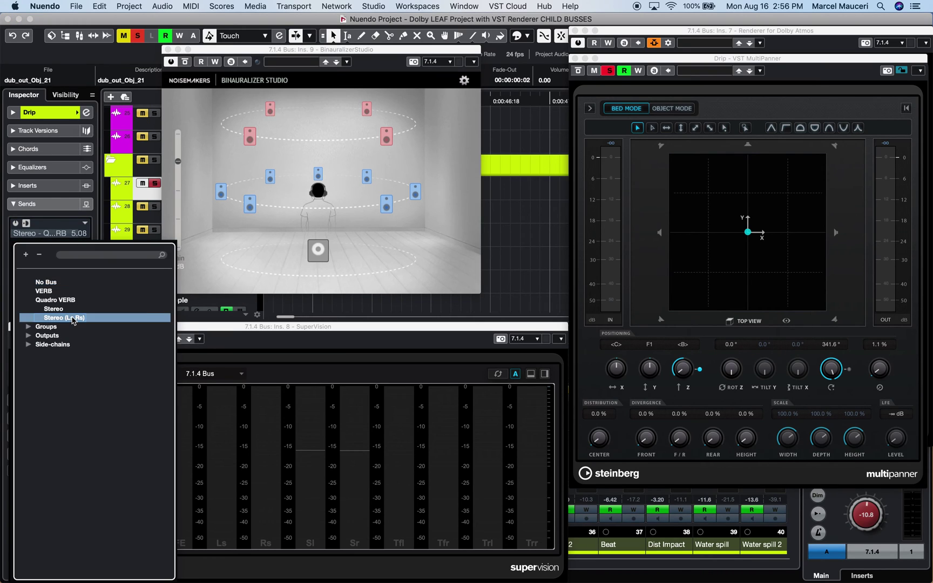
pyautogui.click(64, 318)
# Step: Play the project while toggling the two Quadro VERB sends on and off to compare them
pyautogui.press('space')
pyautogui.click(16, 224)
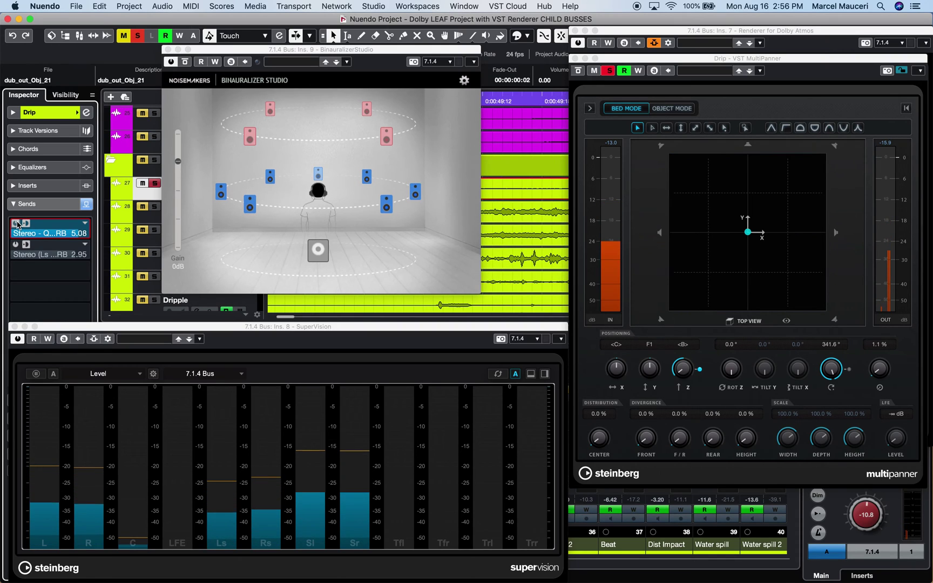
pyautogui.click(16, 243)
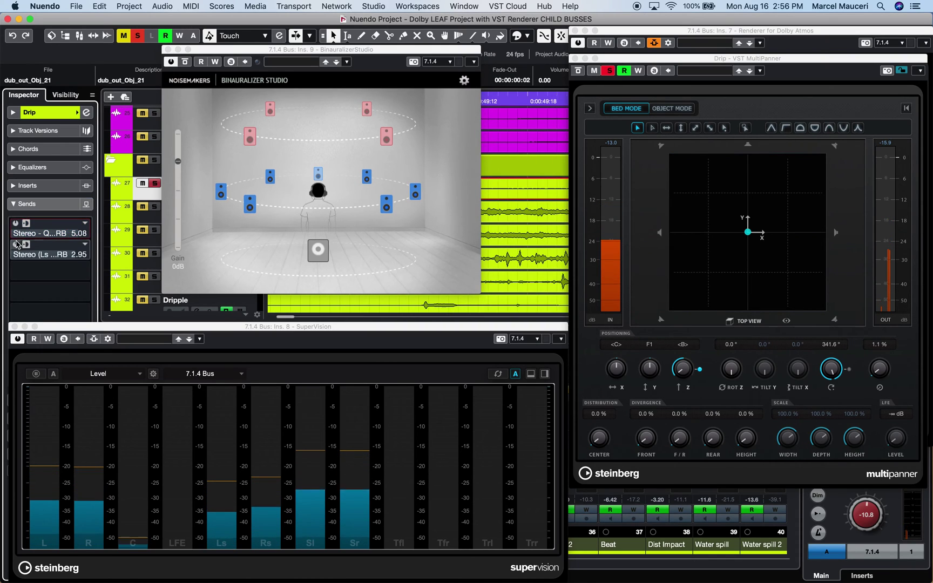
pyautogui.click(17, 244)
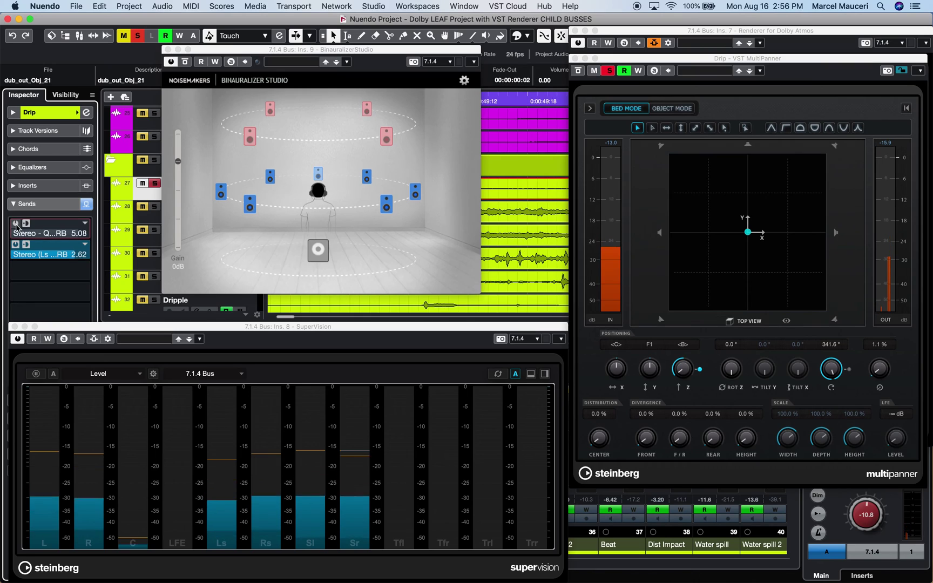
pyautogui.click(16, 223)
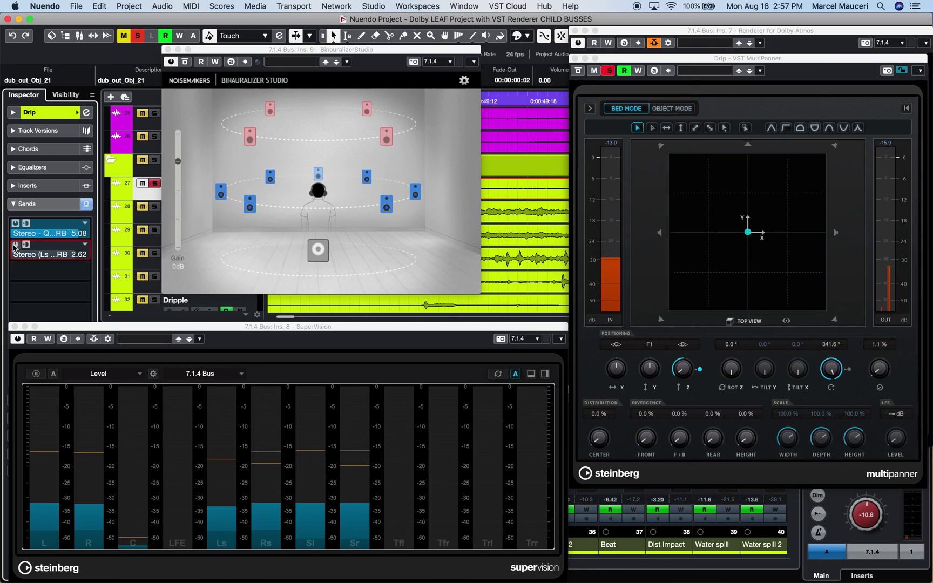
pyautogui.click(16, 223)
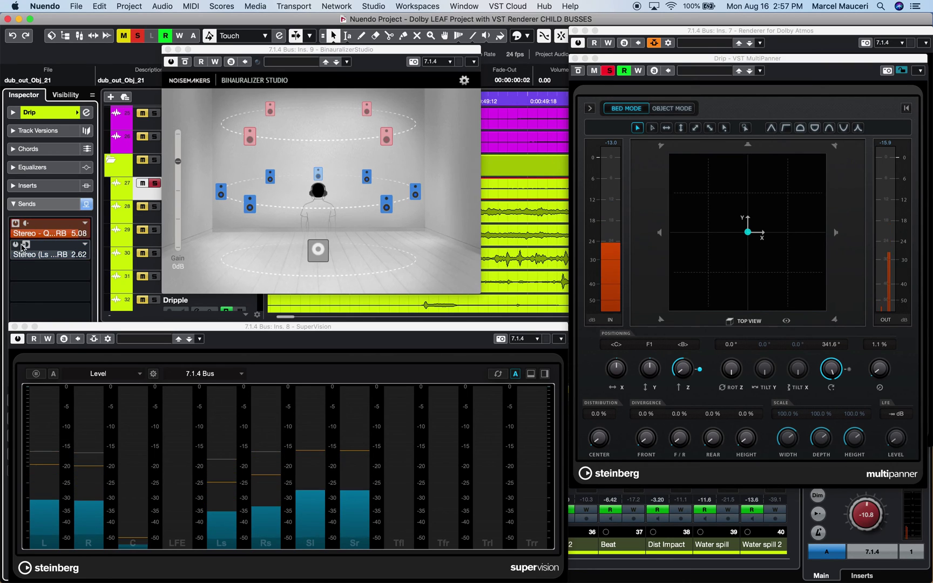